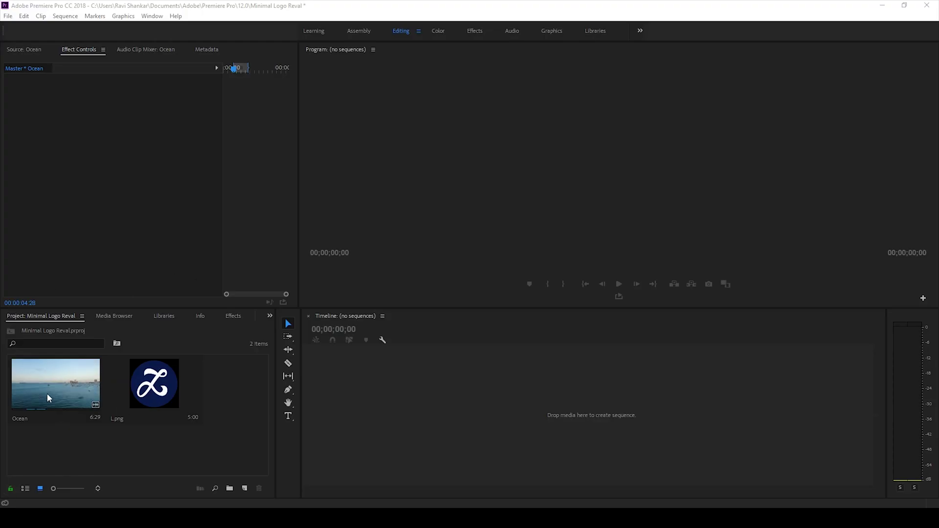
- Build an Ocean sequence from the ocean footage and apply Camera Blur to the clip
drag(47, 393, 507, 406)
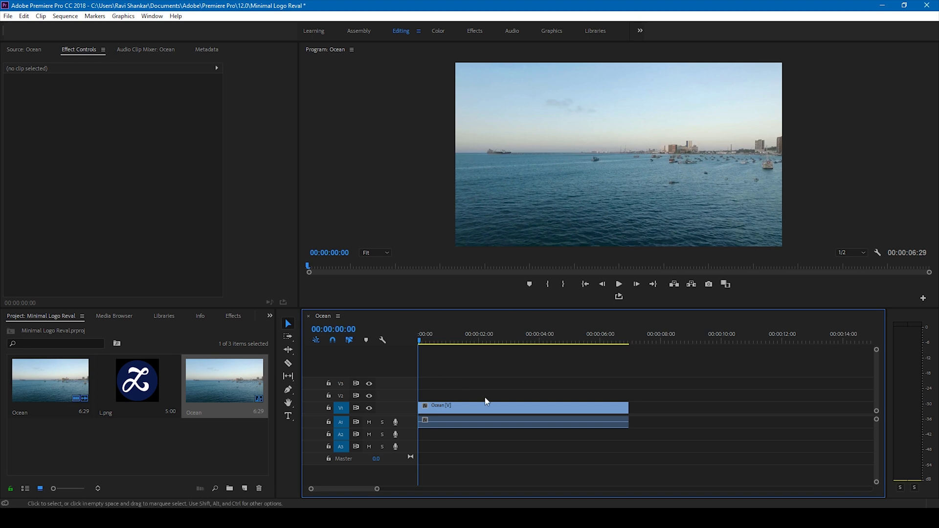
click(477, 405)
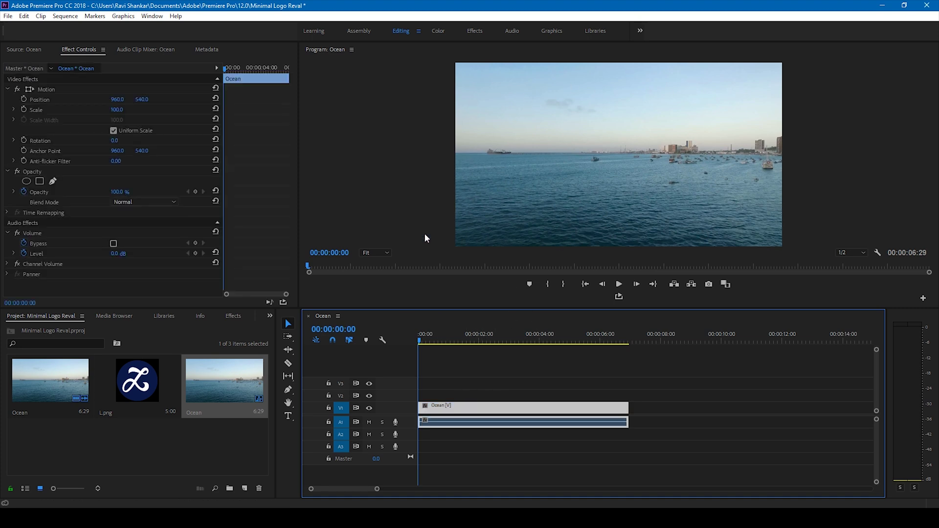
click(227, 319)
click(31, 330)
text(c)
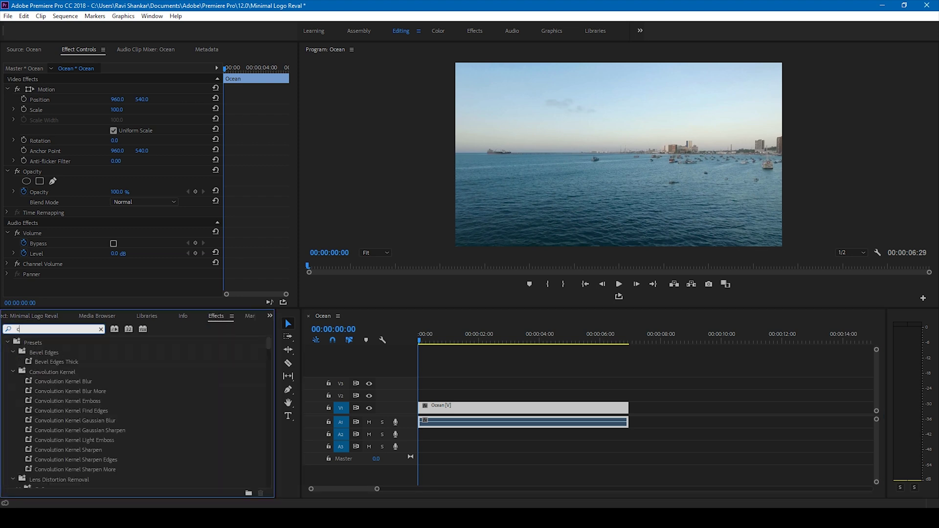
text(amera blur)
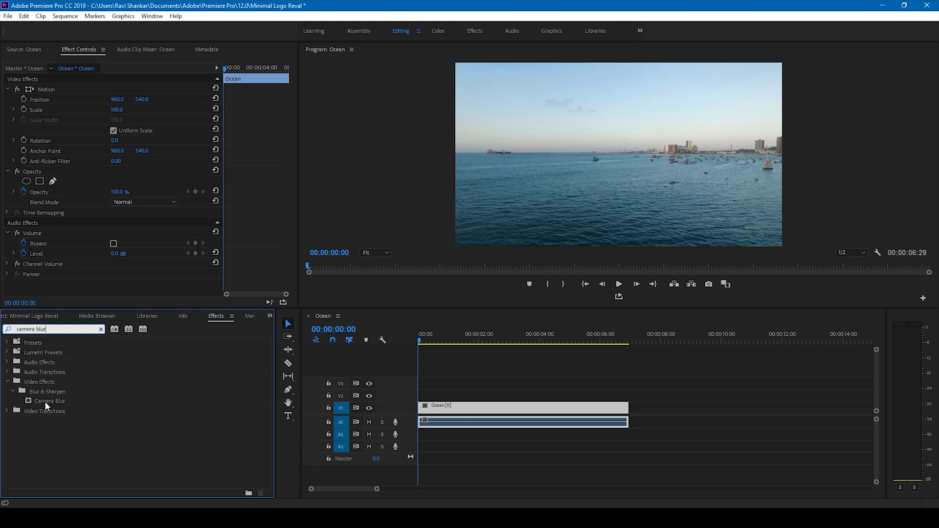
drag(46, 401, 451, 410)
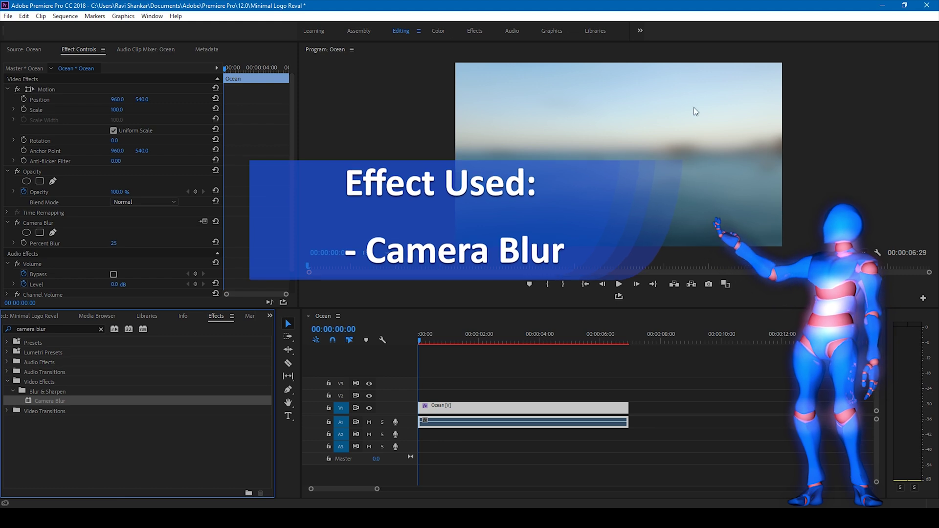
- Set Camera Blur's Percent Blur to 15 and preview the softened footage
drag(290, 180, 289, 213)
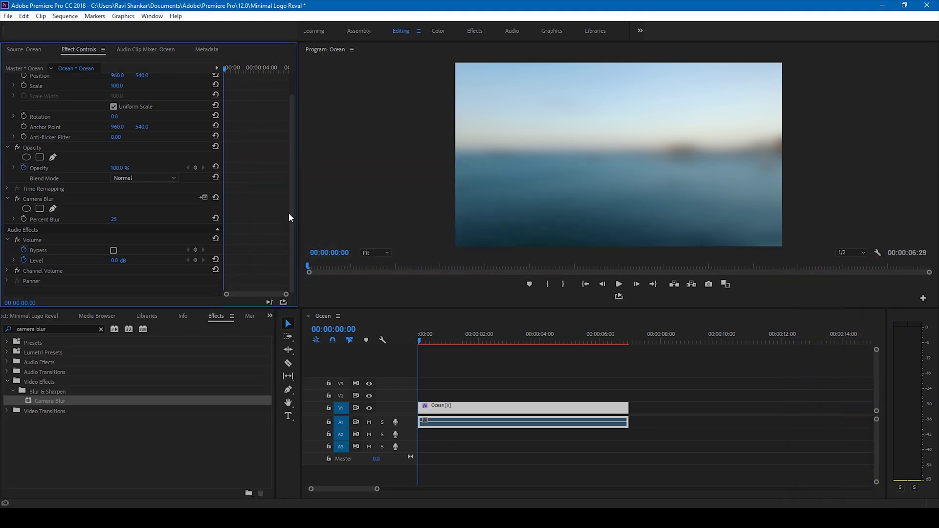
click(113, 221)
key(Return)
key(space)
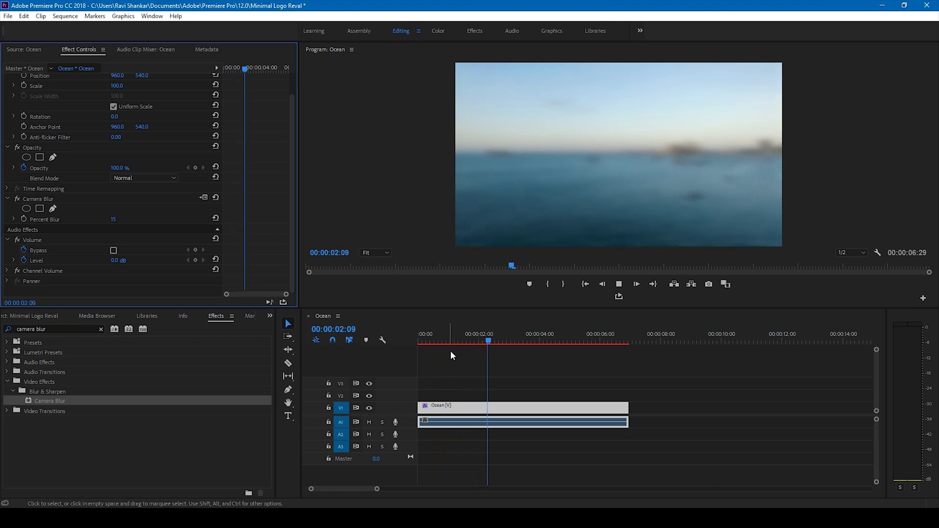
key(space)
drag(439, 336, 416, 338)
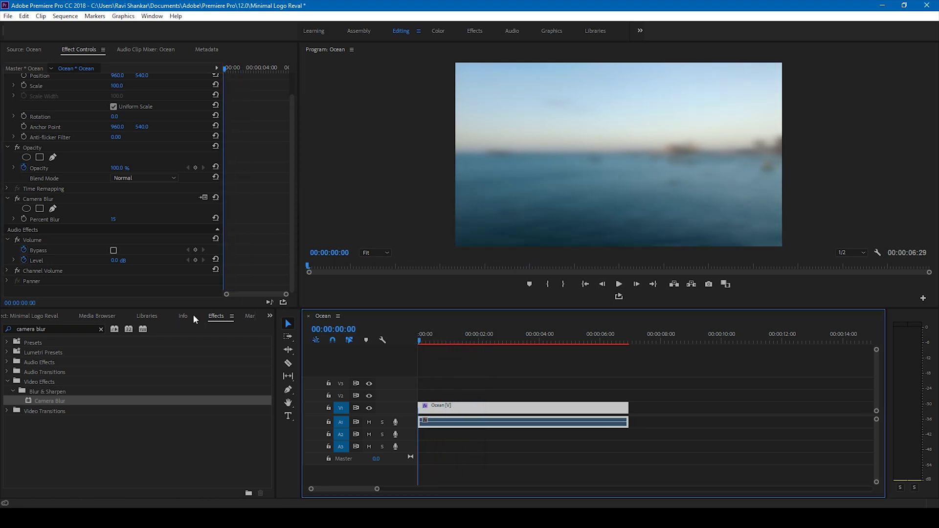
click(57, 316)
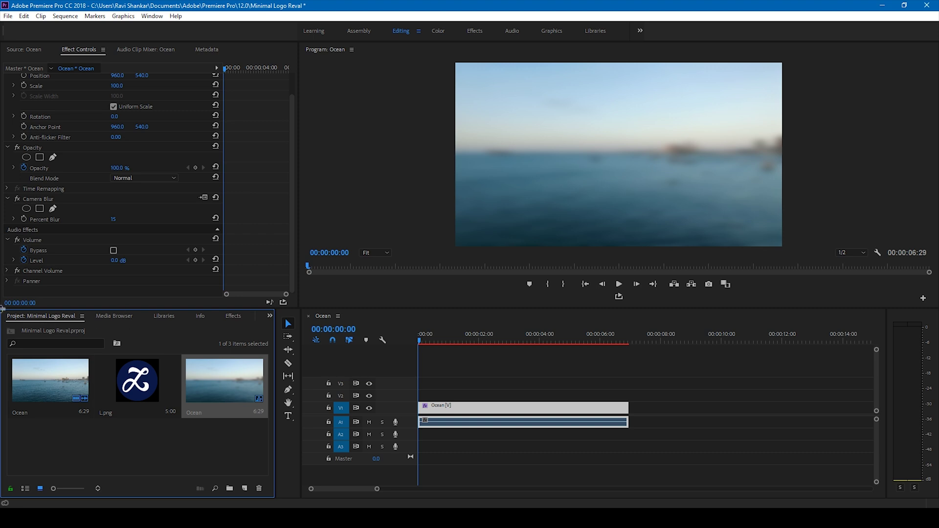
- Place the L.png logo on V2 above the ocean clip and scale it to 28
click(128, 465)
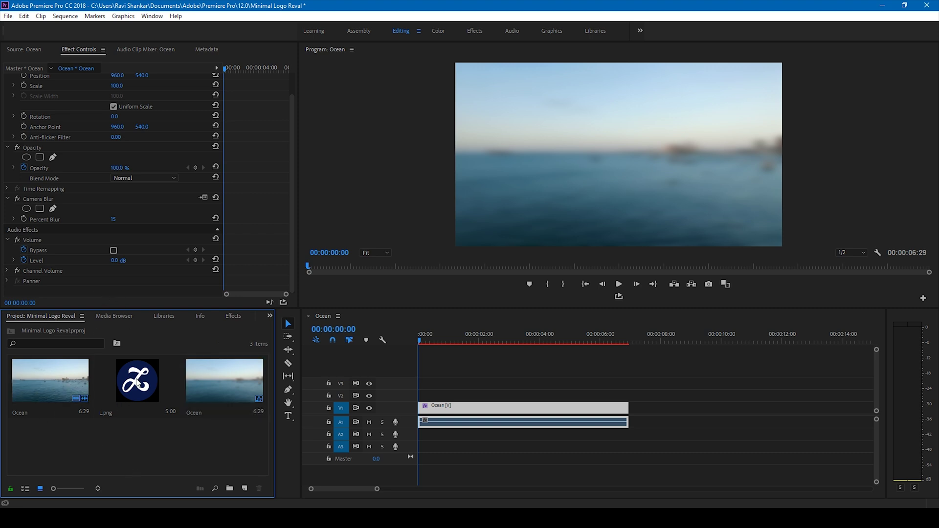
drag(140, 384, 415, 394)
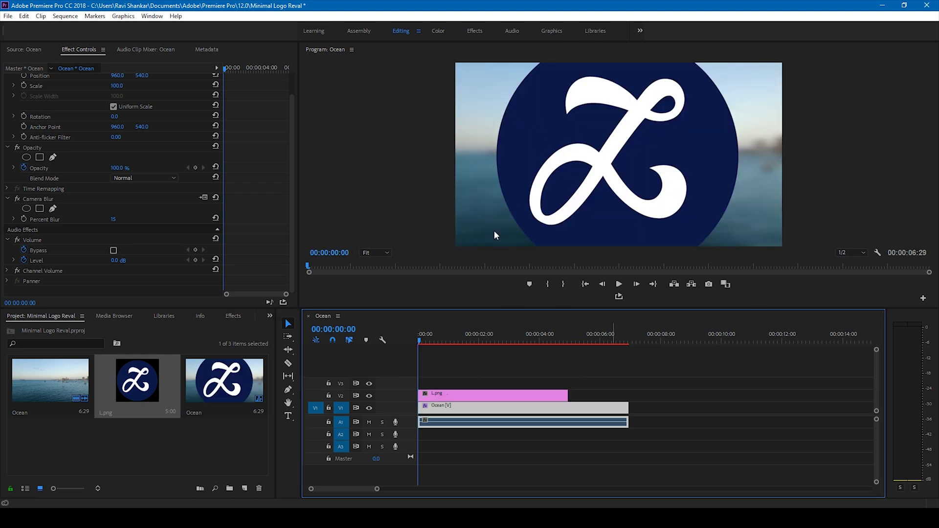
click(463, 396)
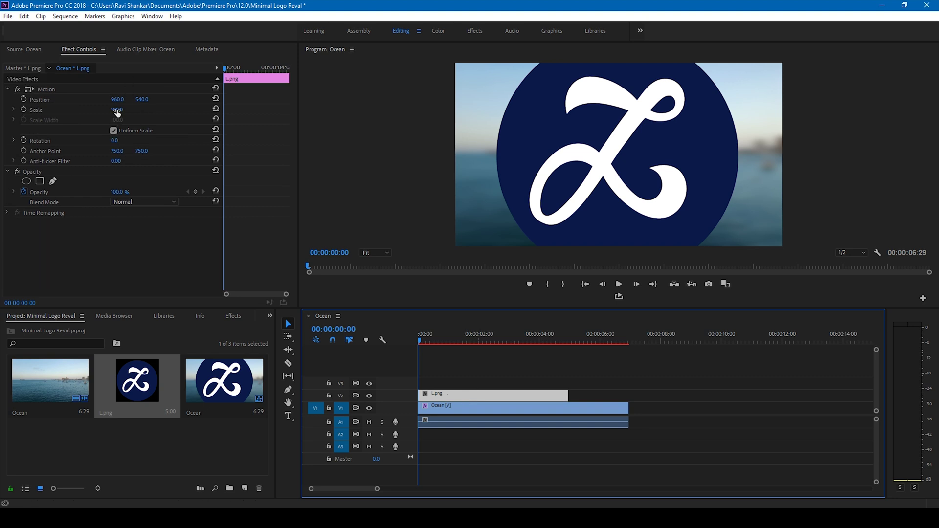
drag(117, 110, 82, 109)
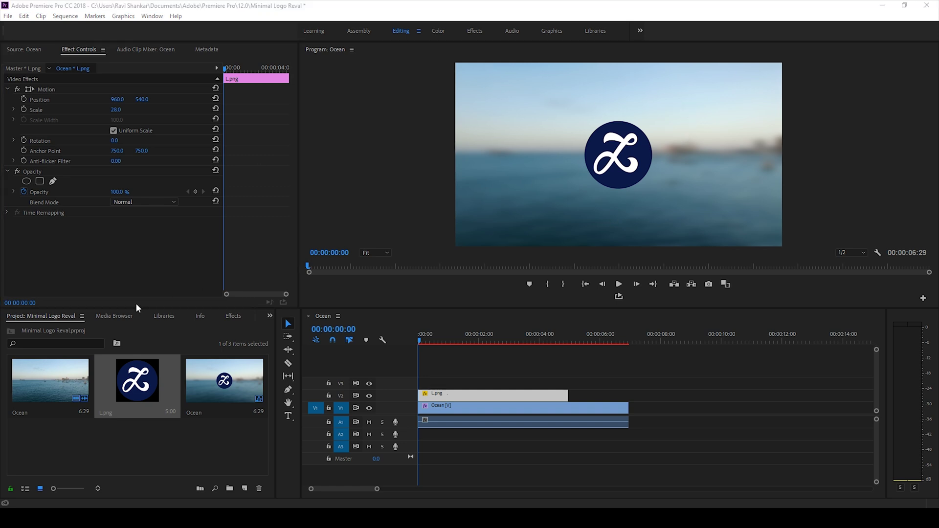
click(225, 319)
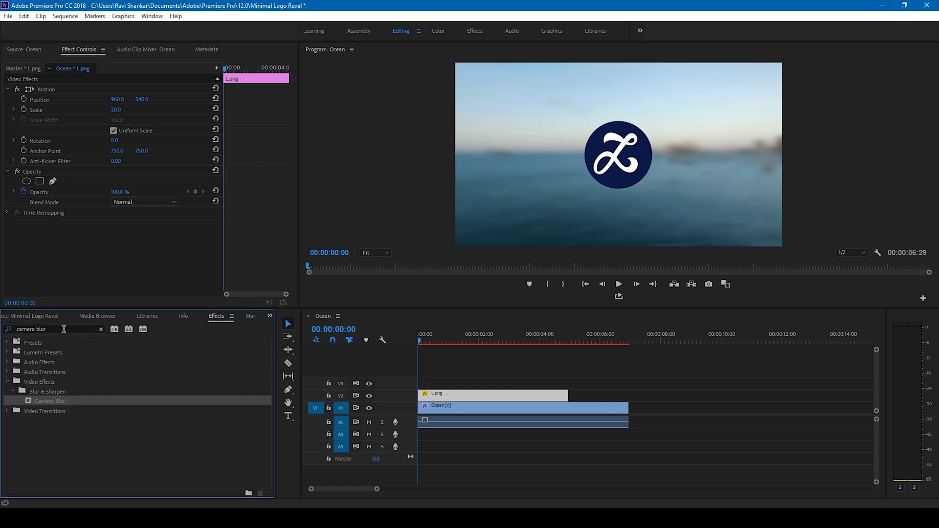
- Apply the Basic 3D effect to the L.png logo clip
click(62, 327)
text(basic 3d)
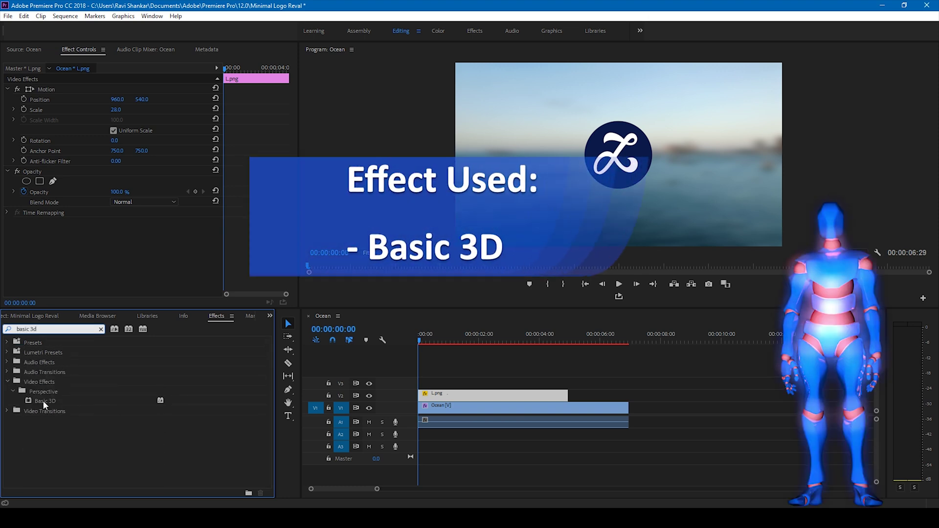
drag(43, 400, 489, 395)
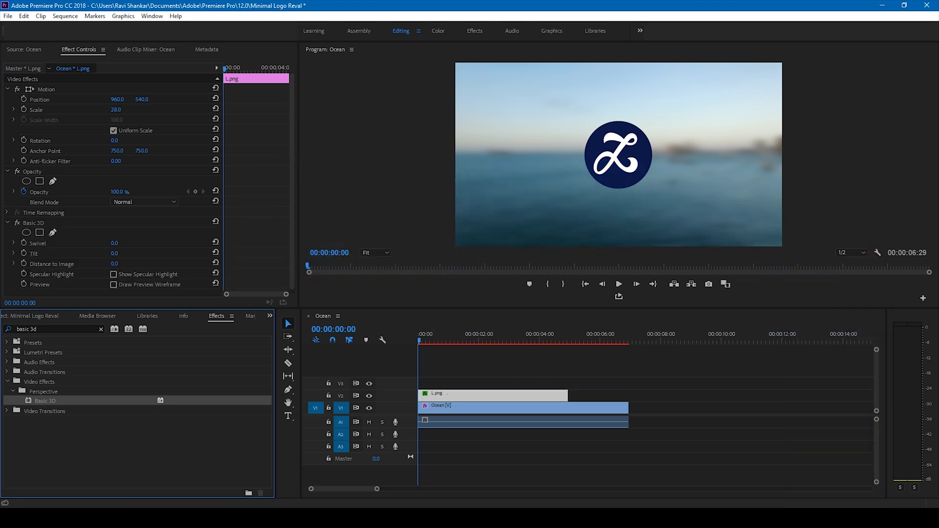
- Move the logo clip so it starts about 19 frames into the sequence
mouse_move(376, 489)
mouse_down()
mouse_move(386, 490)
mouse_move(358, 489)
mouse_up()
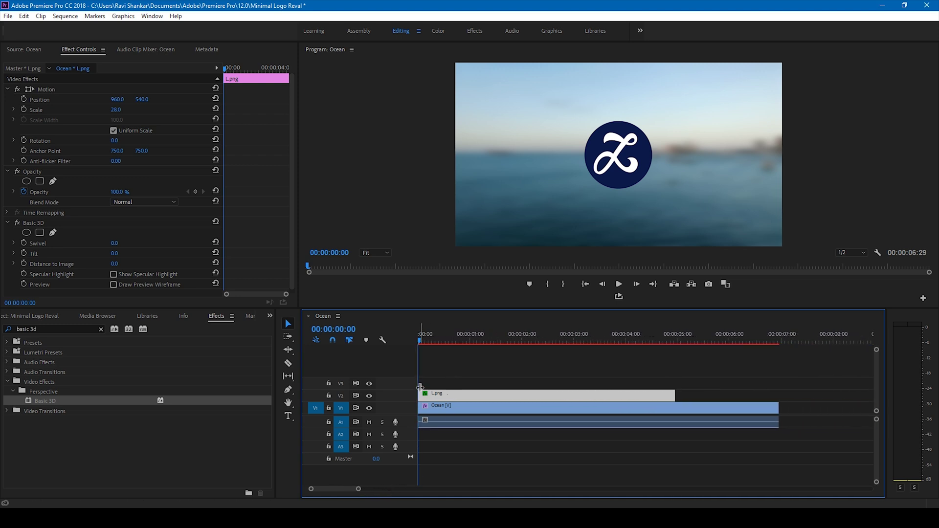
drag(438, 398, 470, 396)
click(447, 340)
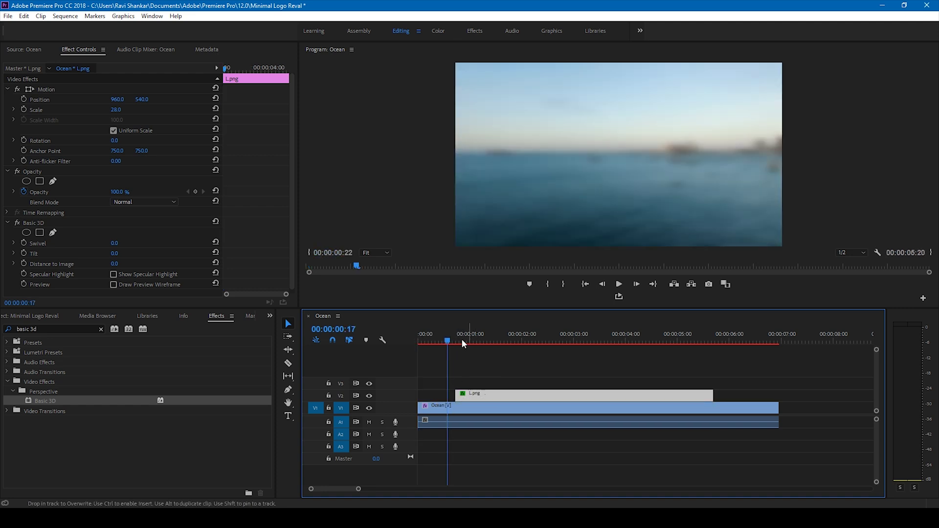
drag(450, 340, 457, 341)
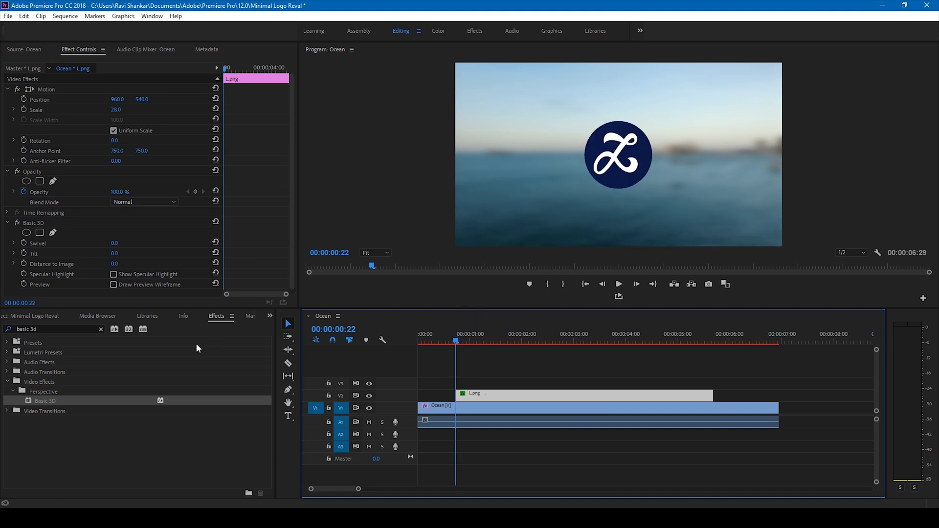
click(35, 225)
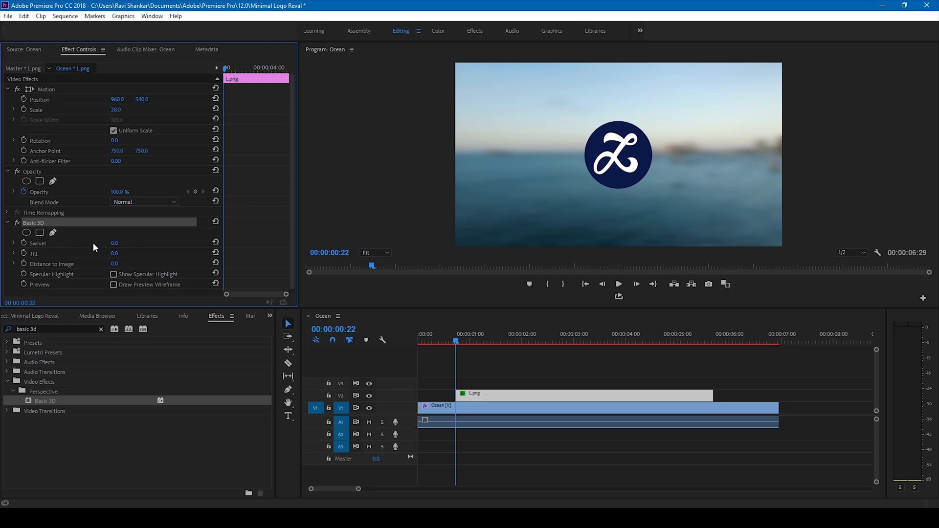
- Keyframe the logo's Basic 3D Swivel from -90° to 0° over about one second
drag(114, 243, 143, 243)
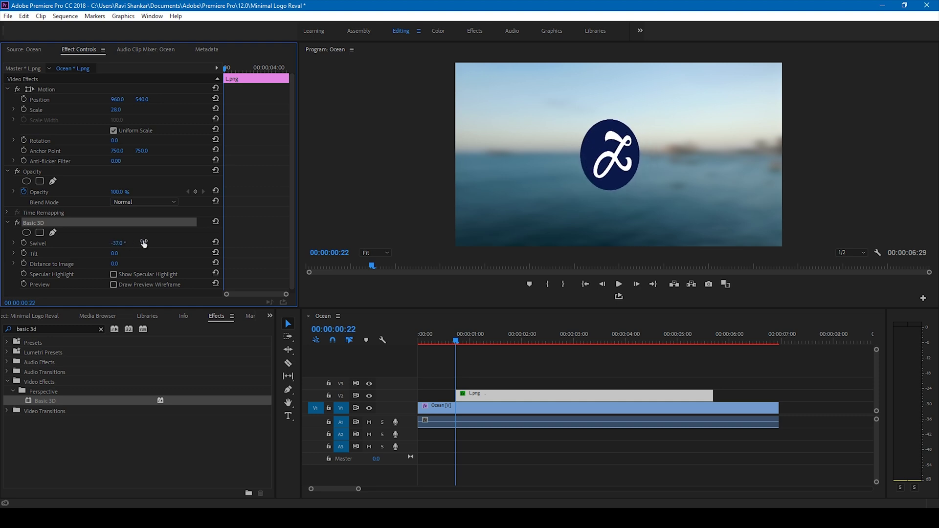
click(127, 240)
key(Return)
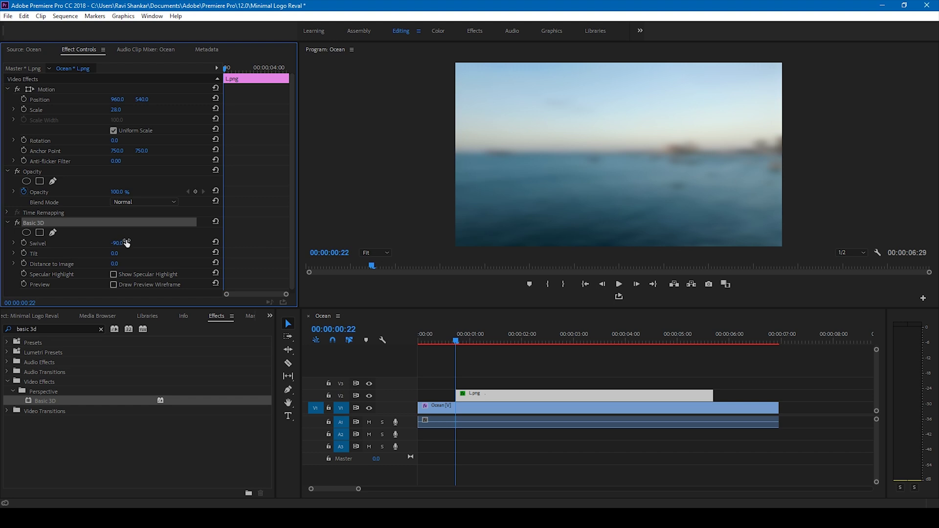
click(61, 240)
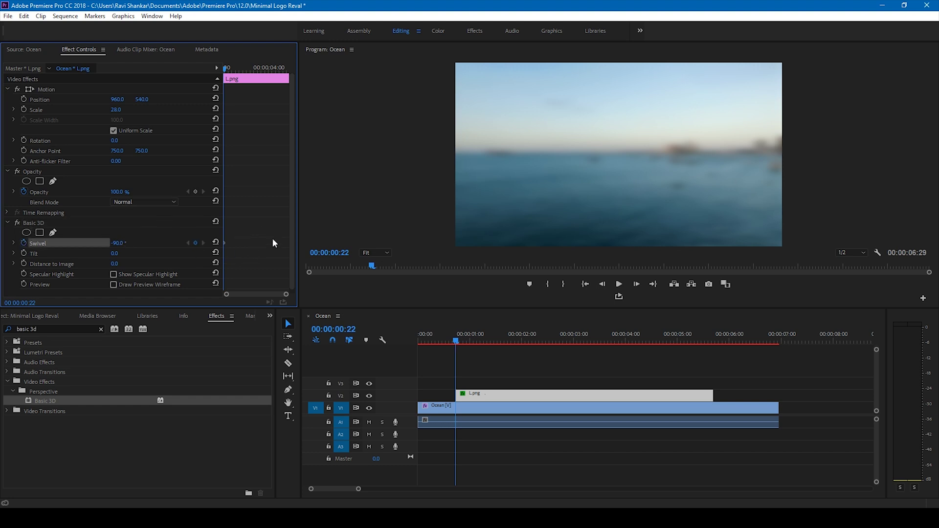
key(space)
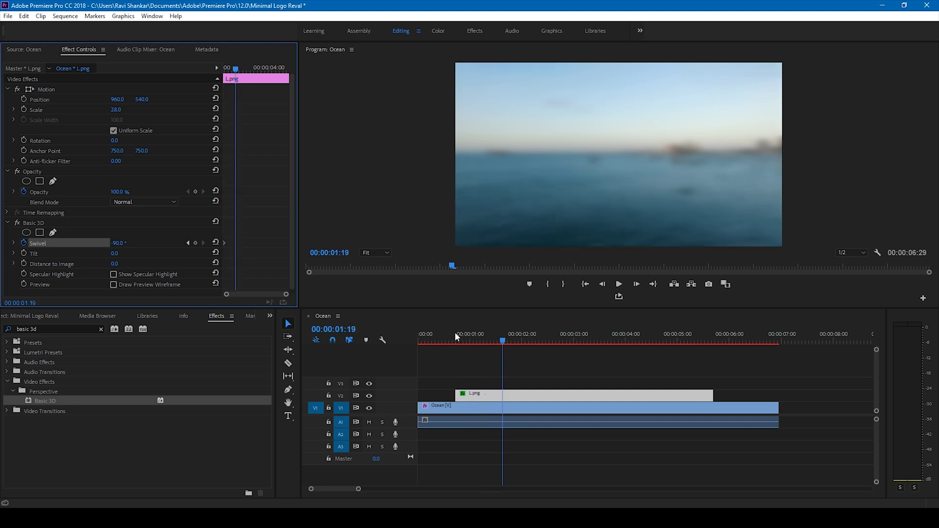
click(120, 243)
text(0)
key(Return)
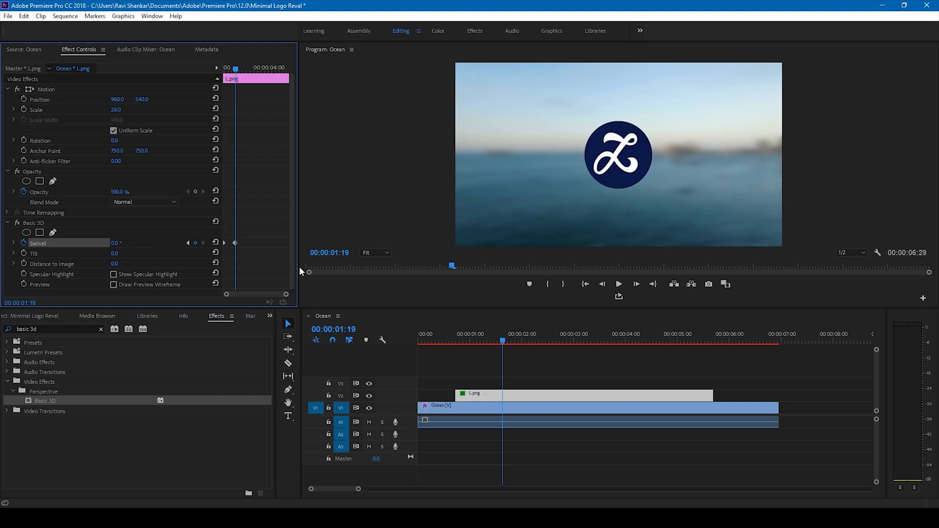
- Replay the logo swivel-in from 00:00:00:18 and render the sequence previews
click(450, 336)
key(space)
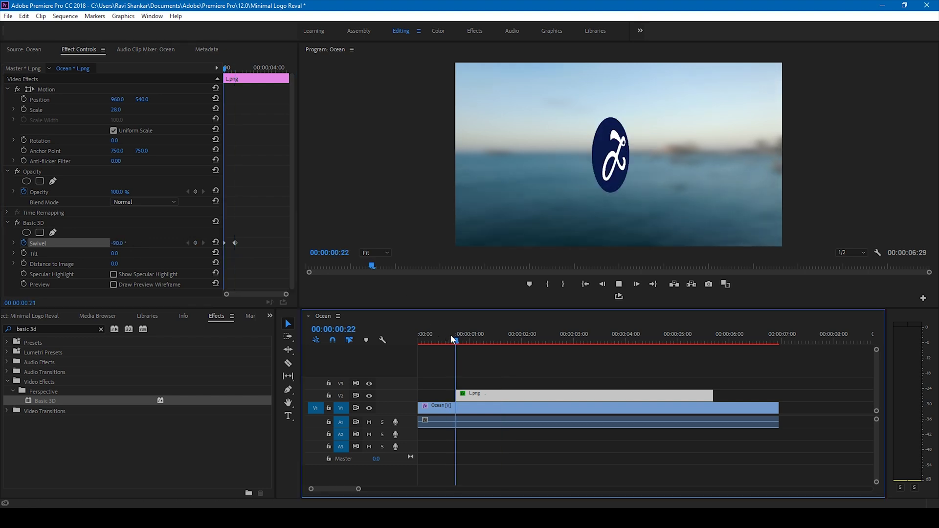
click(450, 334)
key(space)
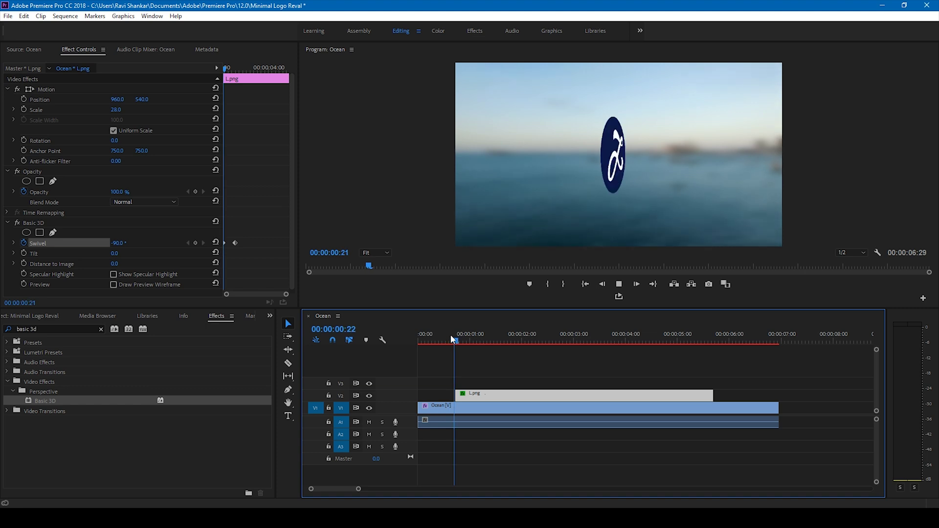
click(451, 334)
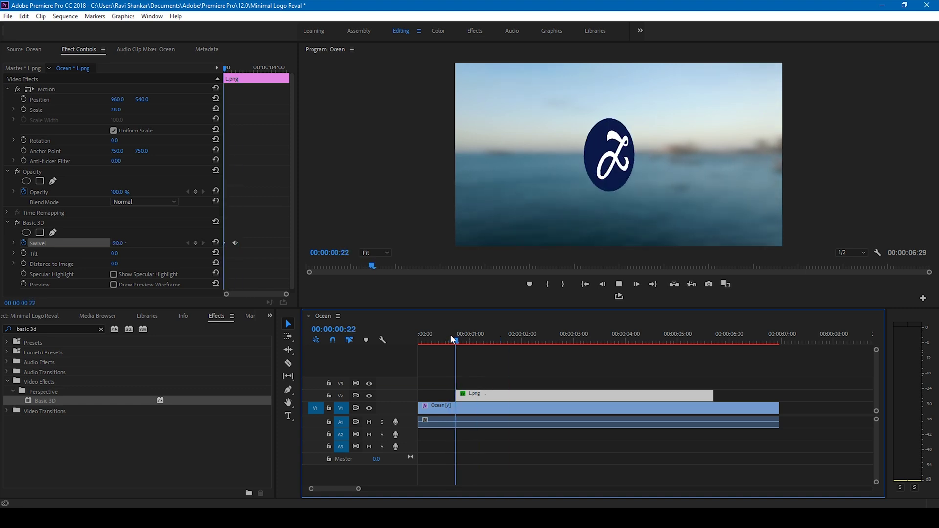
click(451, 334)
key(space)
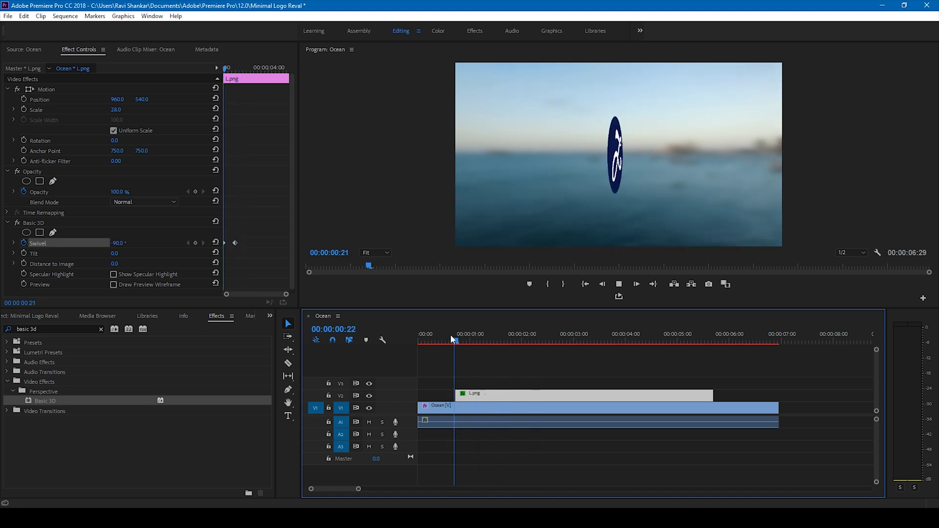
click(450, 334)
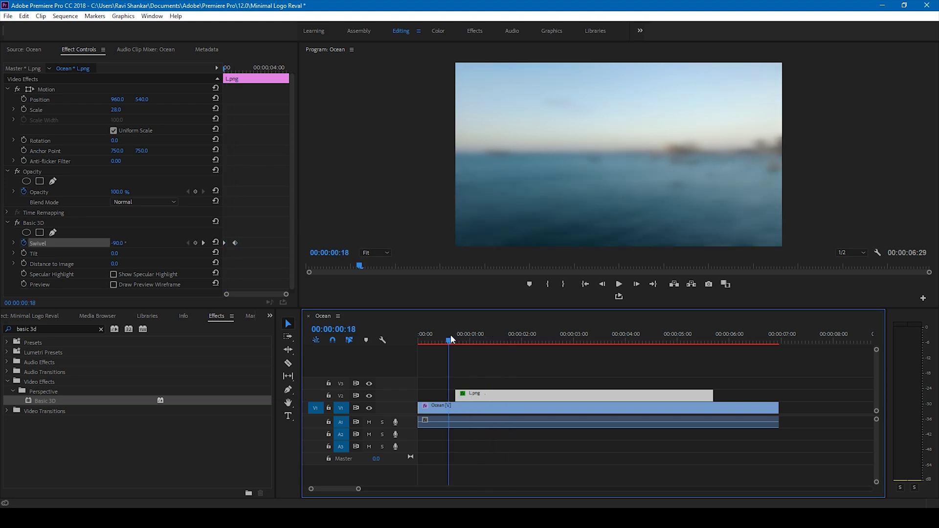
key(space)
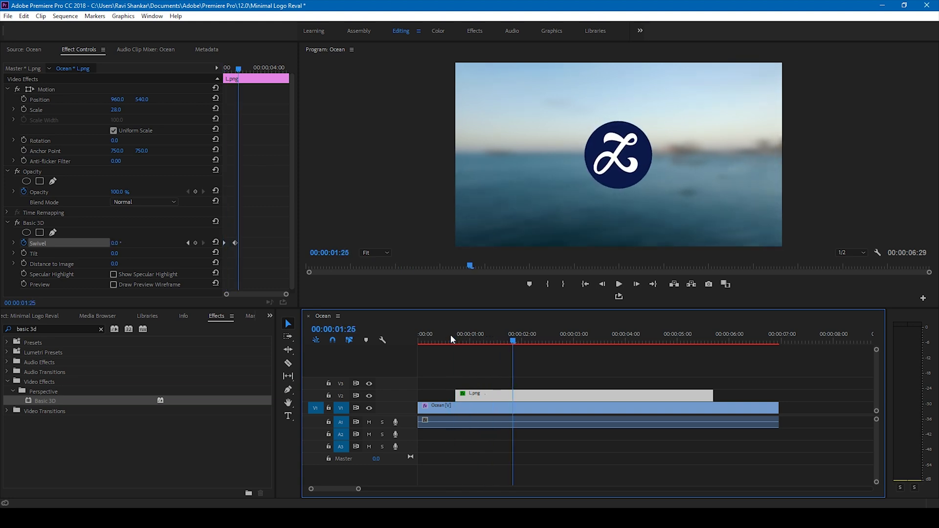
click(450, 334)
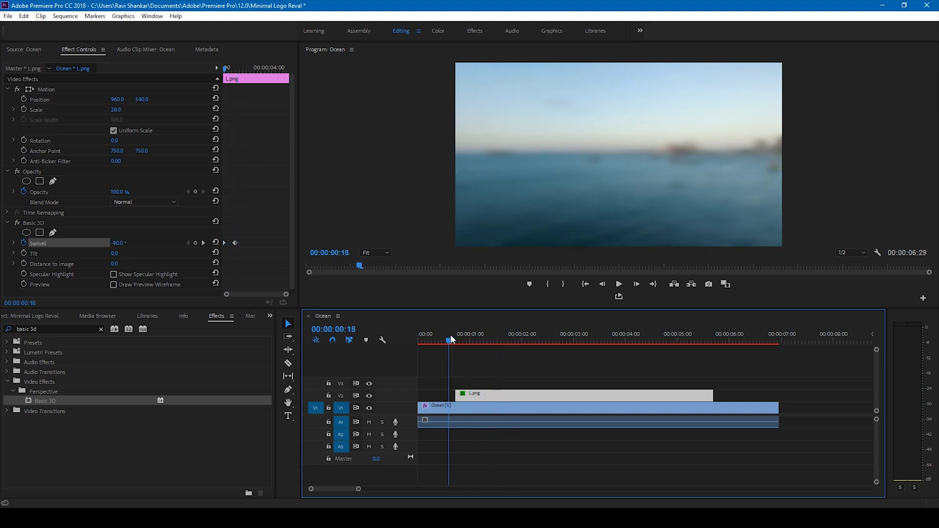
key(Return)
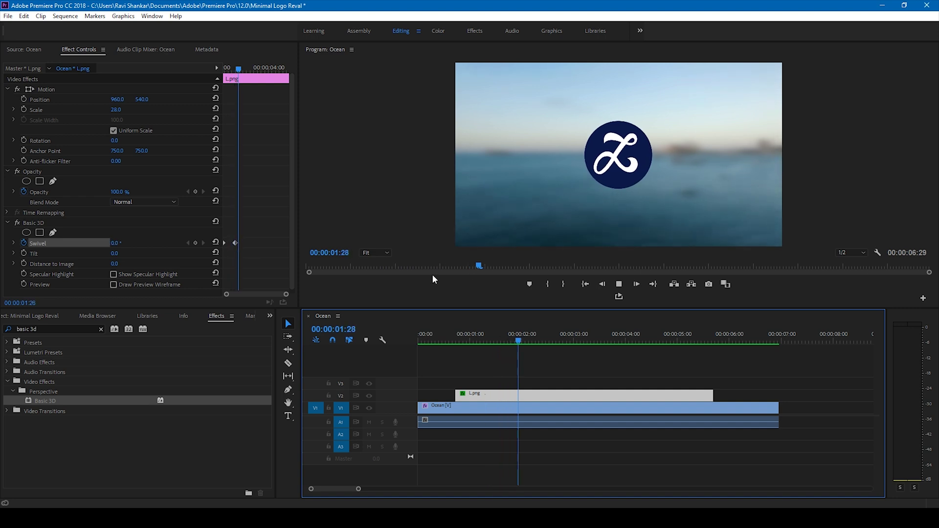
- Apply Ease Out to the final Swivel keyframe
click(450, 336)
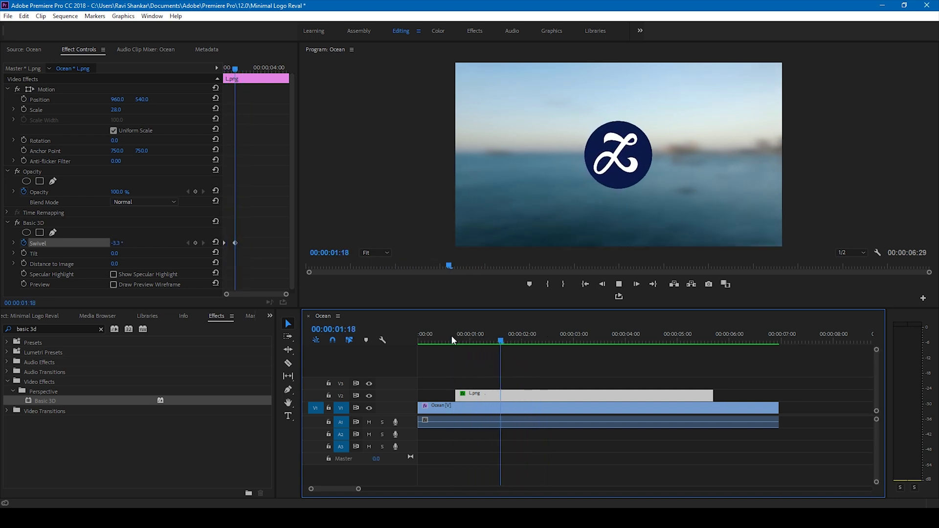
click(451, 336)
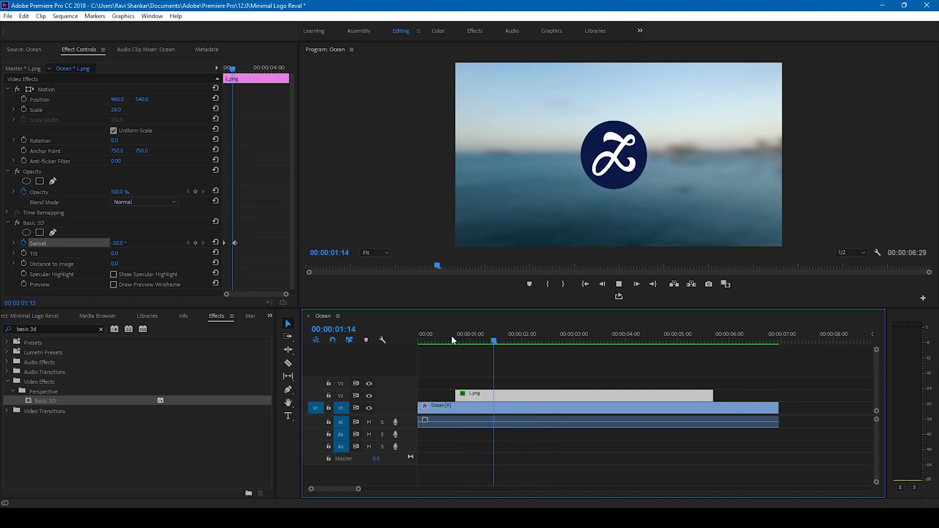
click(225, 243)
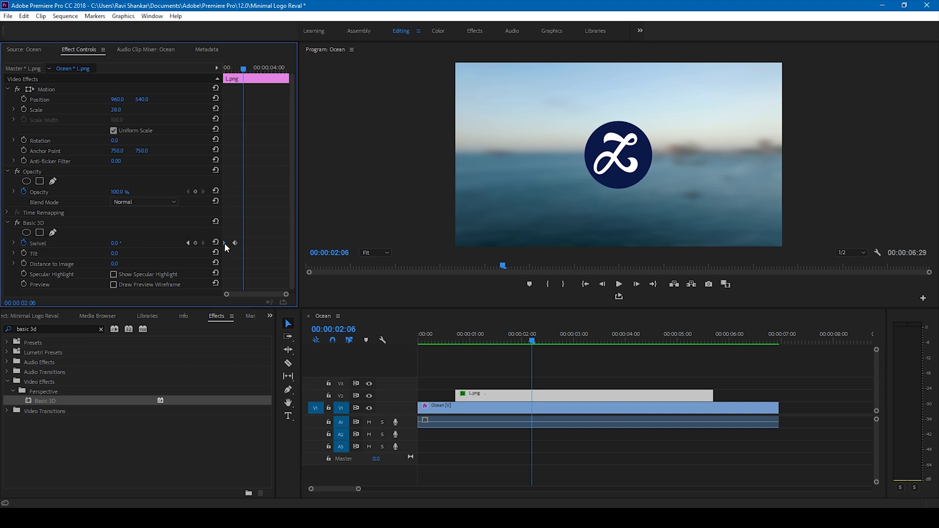
right_click(231, 242)
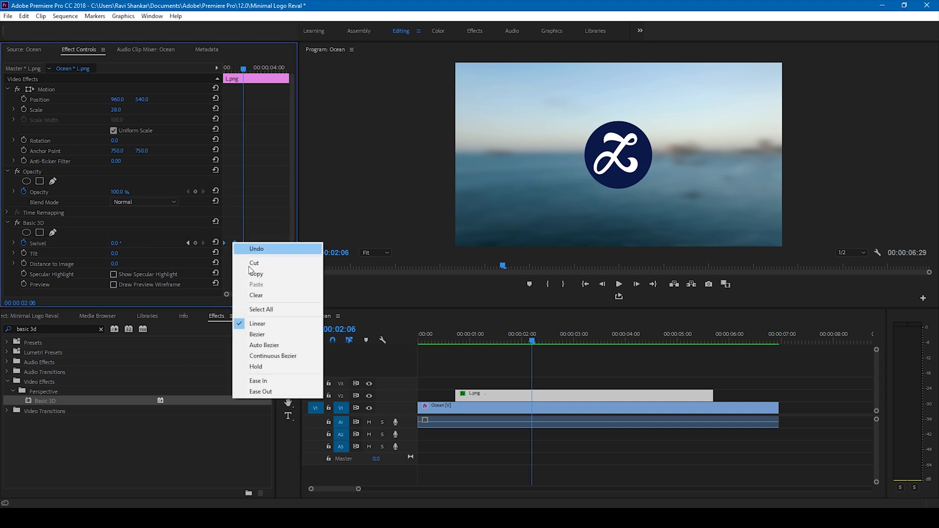
click(259, 392)
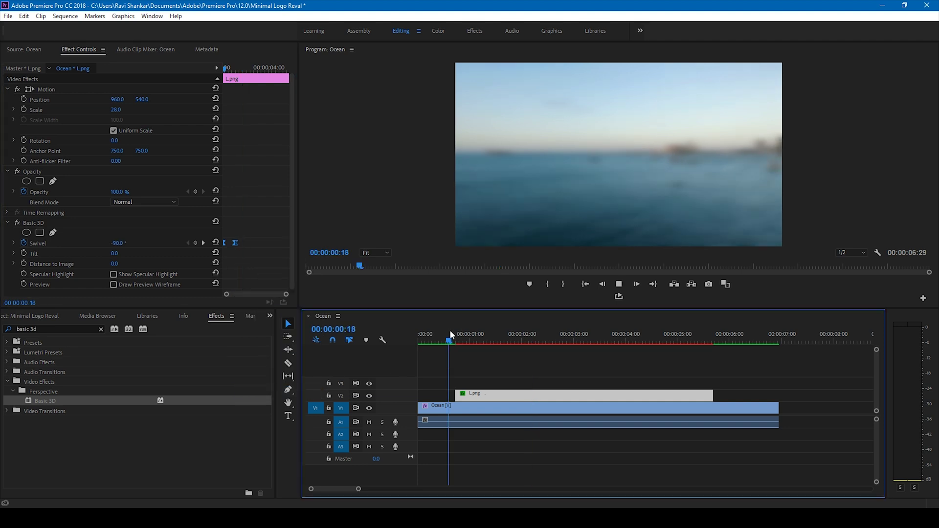
- Play and scrub through the eased swivel up to 00:00:01:21
click(453, 333)
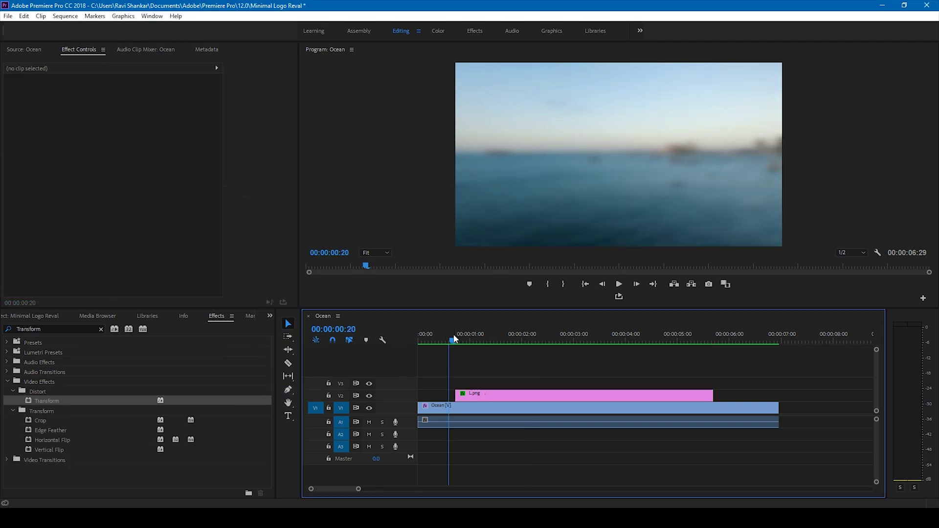
key(space)
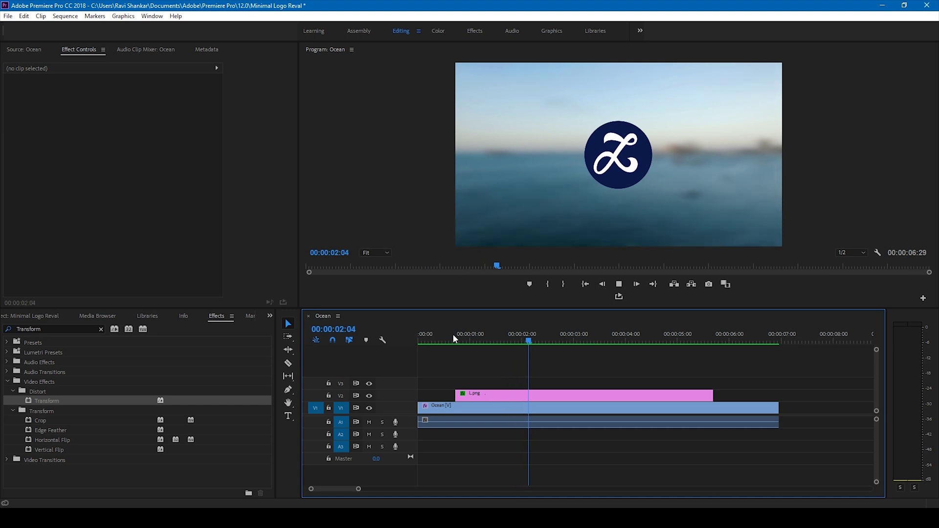
click(453, 334)
drag(486, 344, 506, 345)
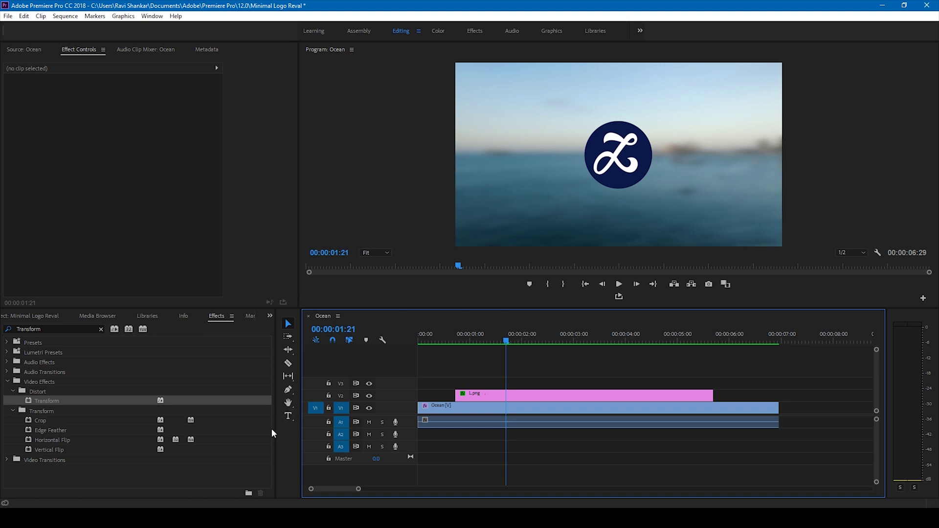
- Add a centre-aligned 'Justice shall Prevail' tagline in a text box below the logo
click(288, 419)
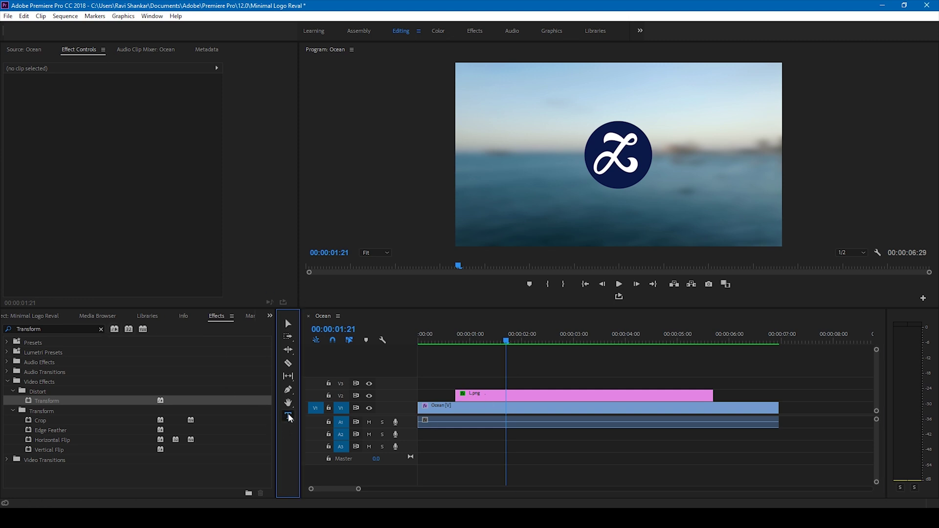
click(538, 199)
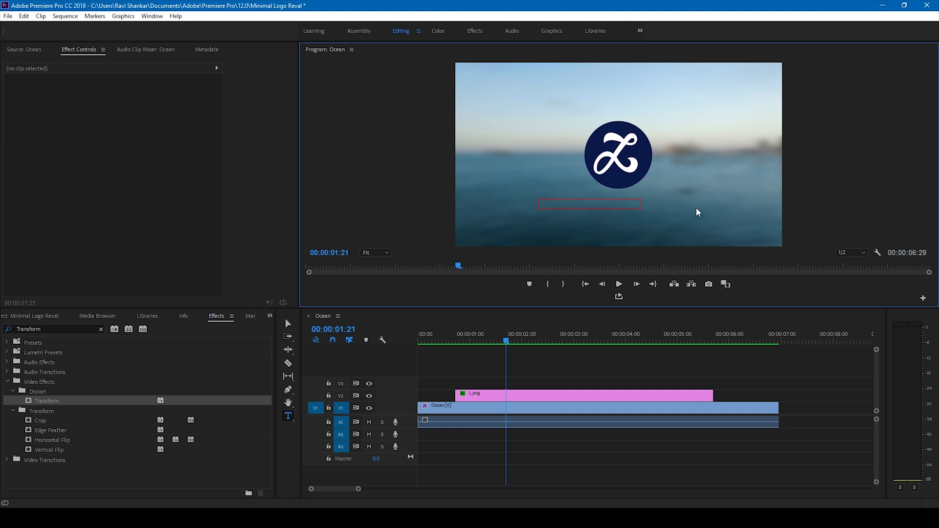
drag(539, 199, 706, 215)
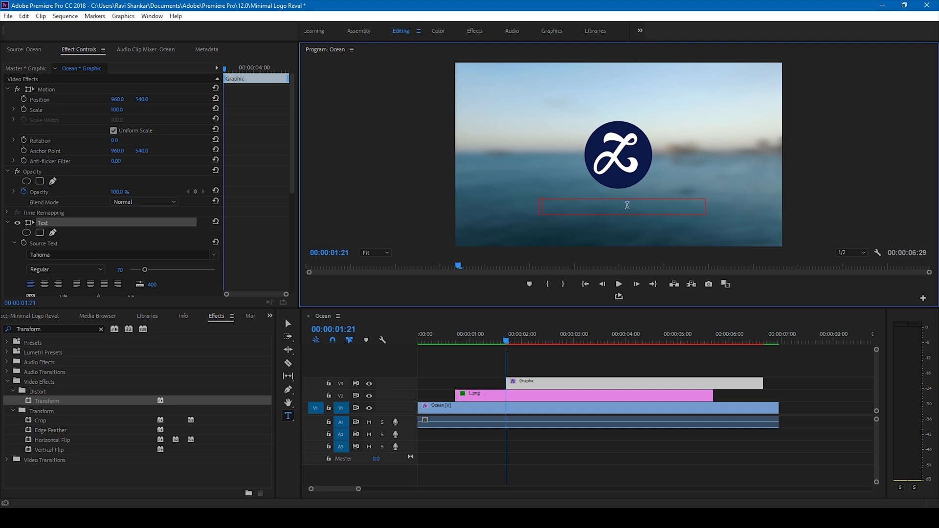
text(Justr)
text(ce shall Pr)
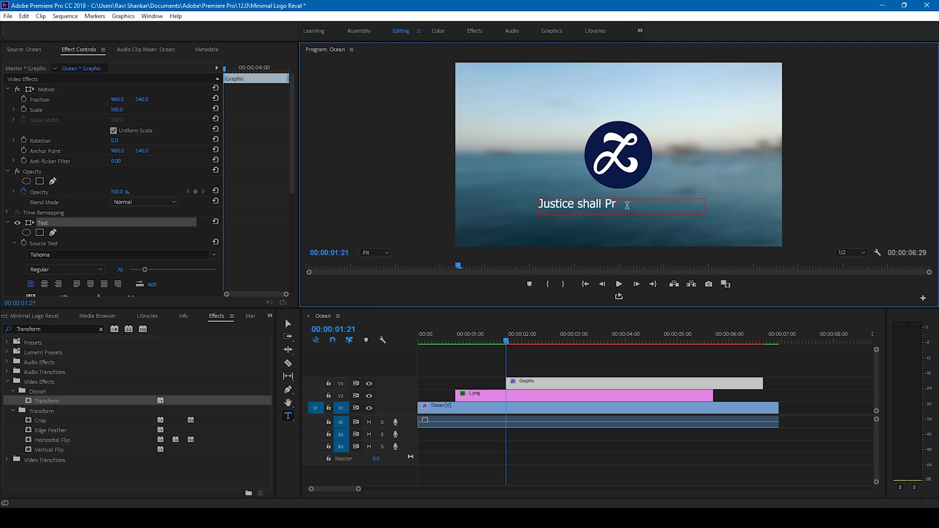
text(evail)
click(40, 284)
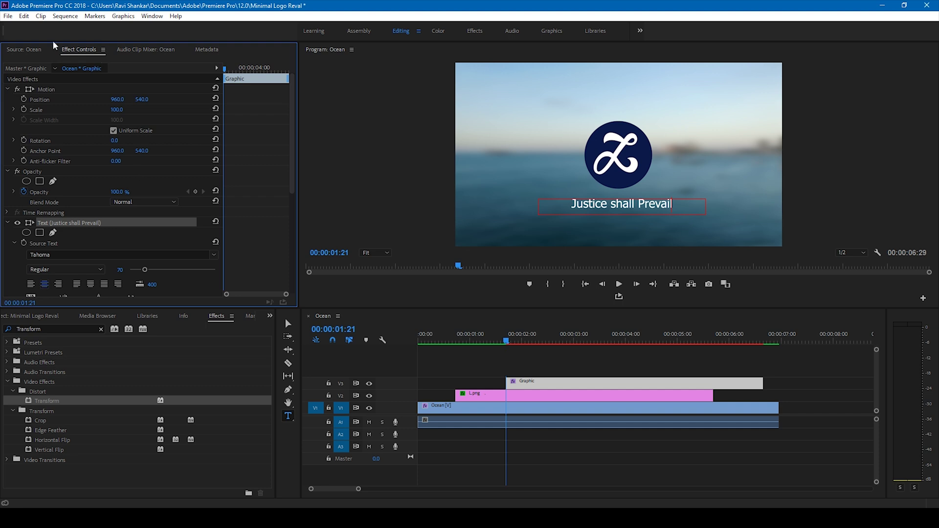
double_click(28, 329)
- Apply Transform to the tagline clip and set its Position X to -224
text(Transf)
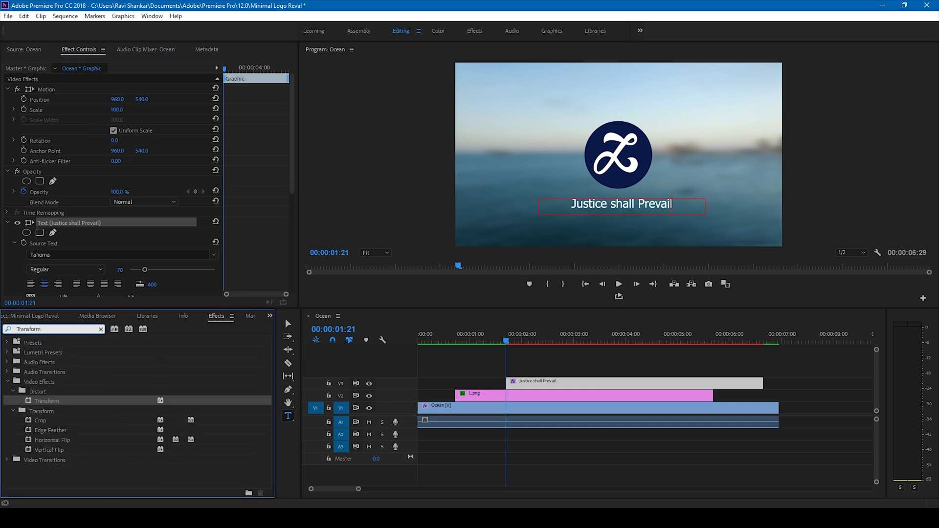
drag(47, 400, 523, 384)
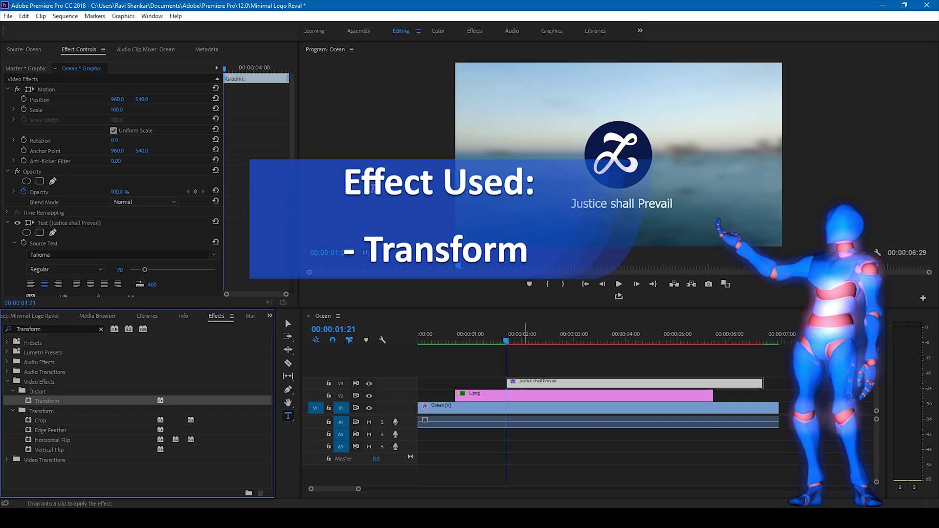
drag(291, 128, 298, 286)
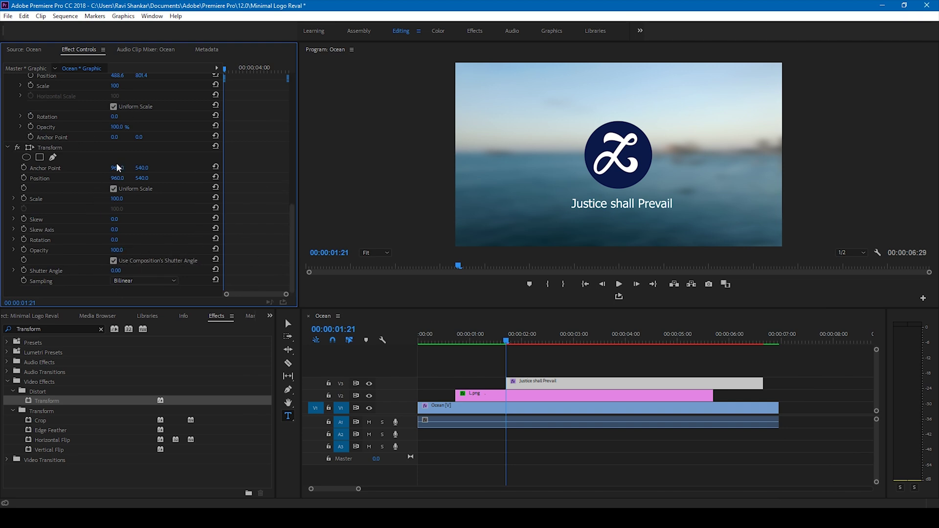
click(117, 178)
text(784)
key(Return)
drag(117, 178, 172, 166)
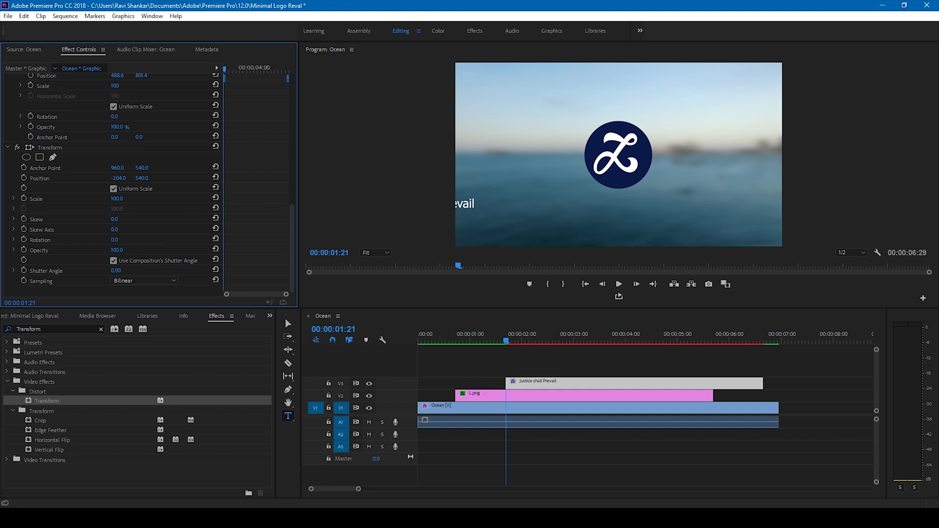
mouse_move(118, 178)
mouse_down()
mouse_move(88, 178)
mouse_move(109, 178)
mouse_up()
- Set Transform Position X to -800 and add a starting Position keyframe
click(118, 178)
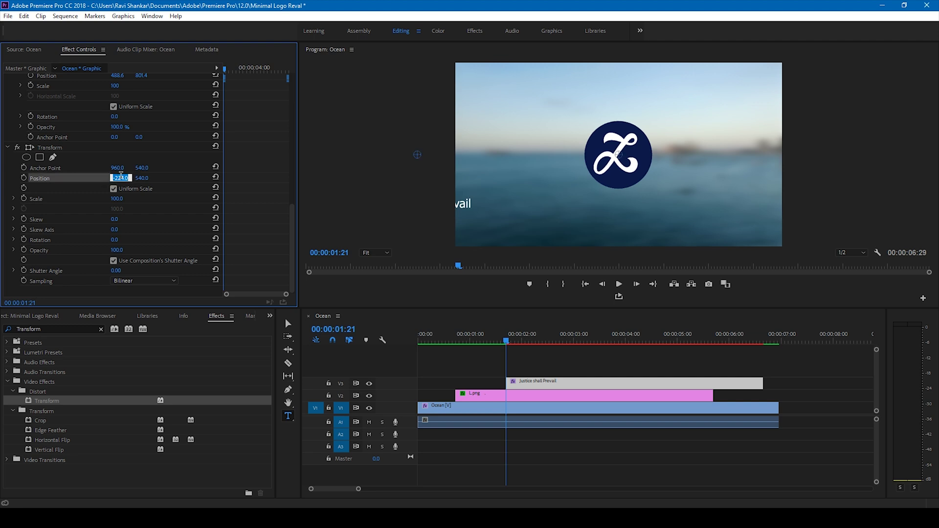
text(-800)
key(Return)
click(24, 178)
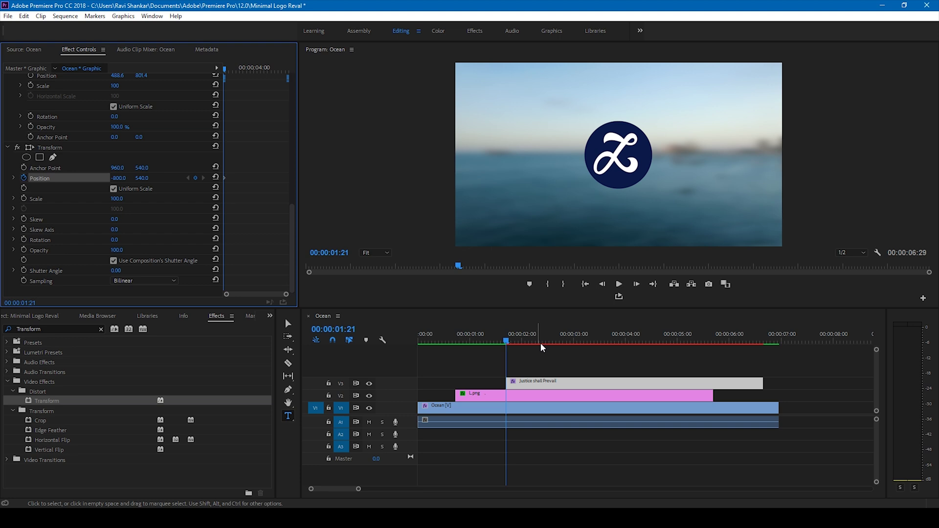
- Keyframe Position X to 960 at 00:00:02:18 and turn off composition shutter angle
drag(543, 340, 552, 342)
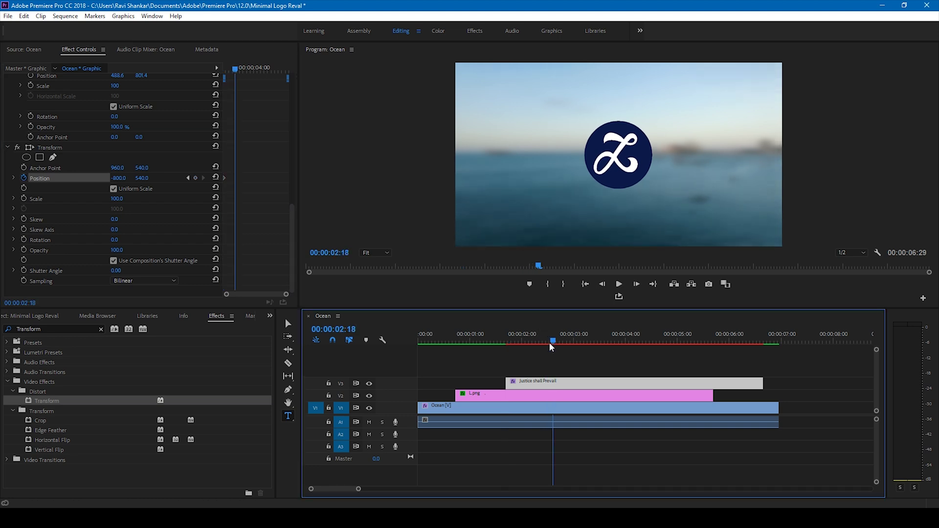
click(120, 179)
text(960)
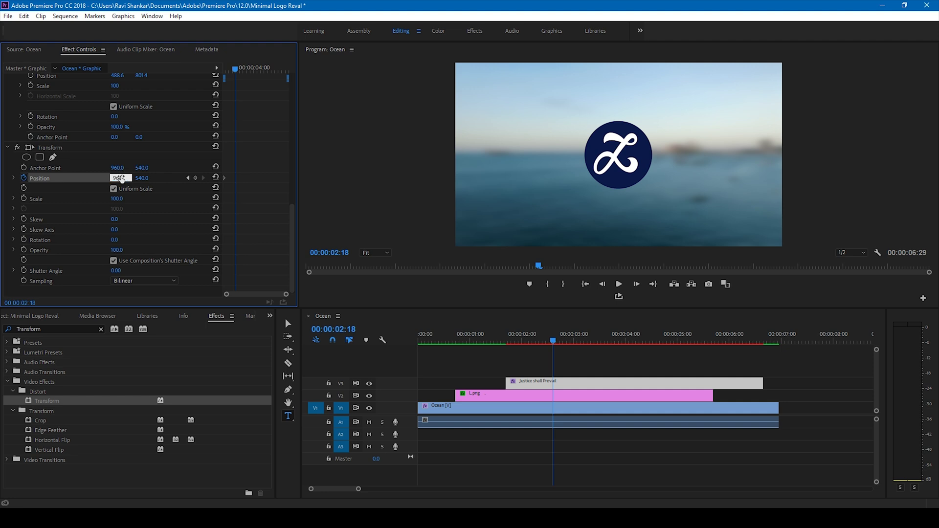
key(Return)
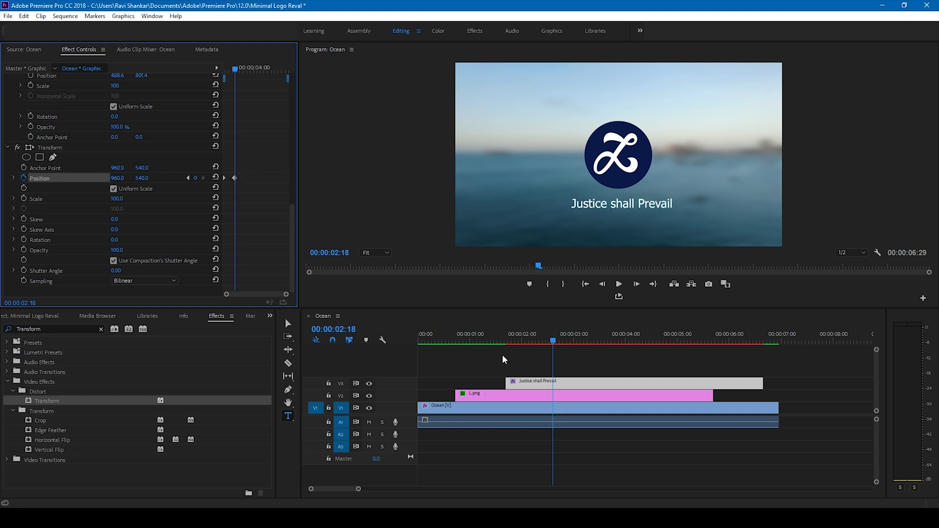
click(502, 341)
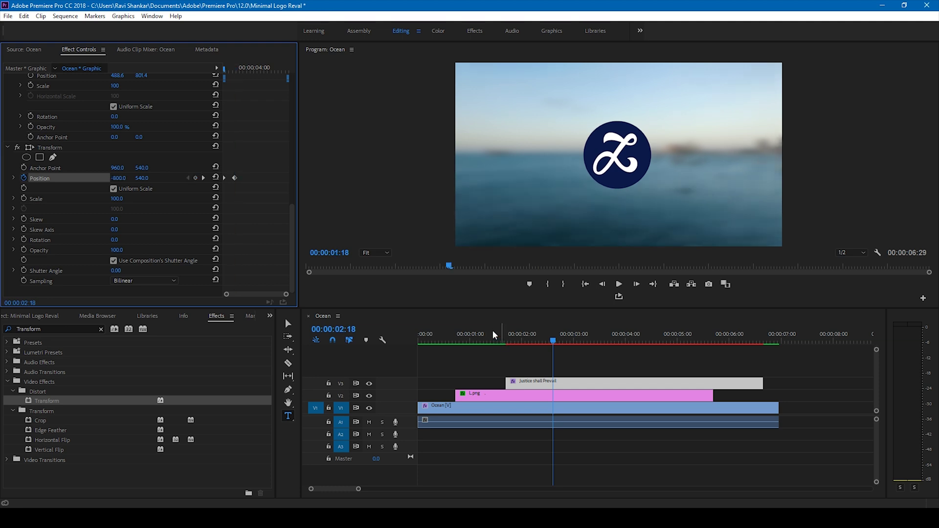
click(114, 262)
click(119, 271)
text(360)
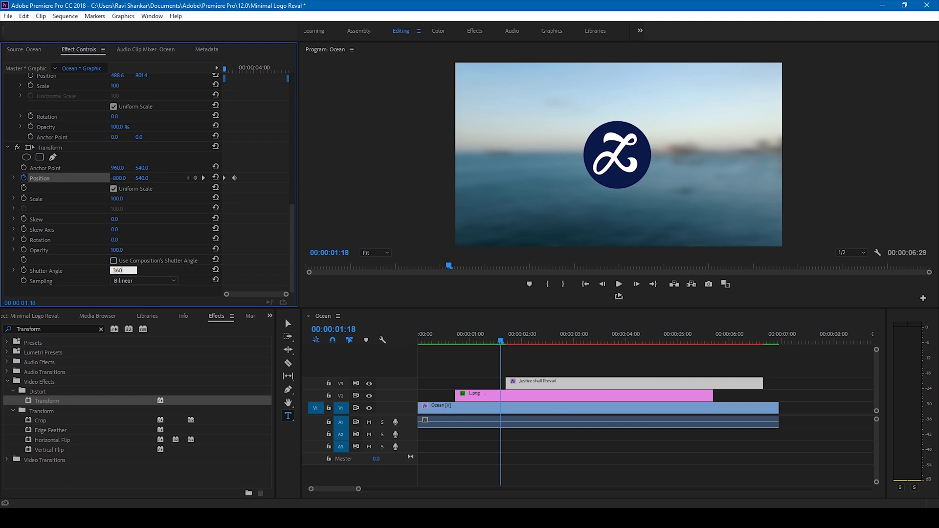
key(Return)
key(Return)
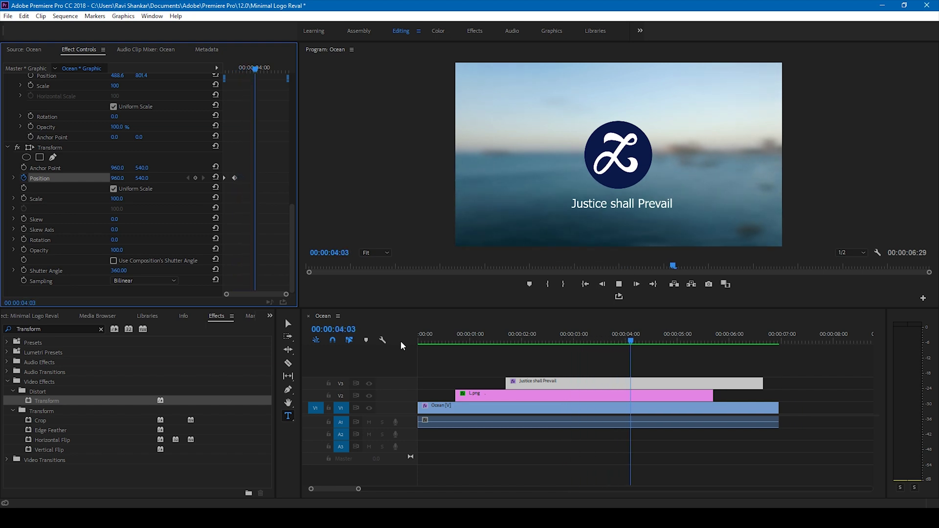
key(space)
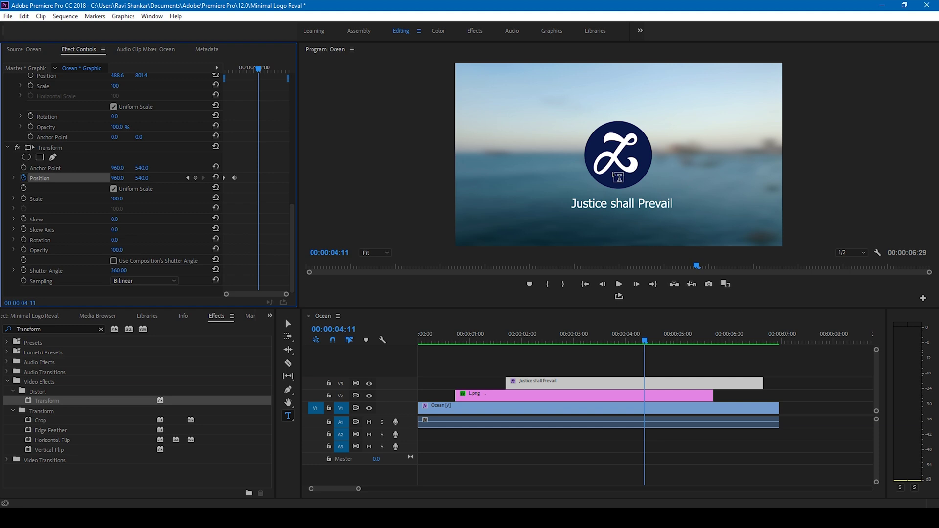
- Keyframe the logo's Swivel at 0° at 04:11 and 90° at 05:00, then scrub to check
click(624, 396)
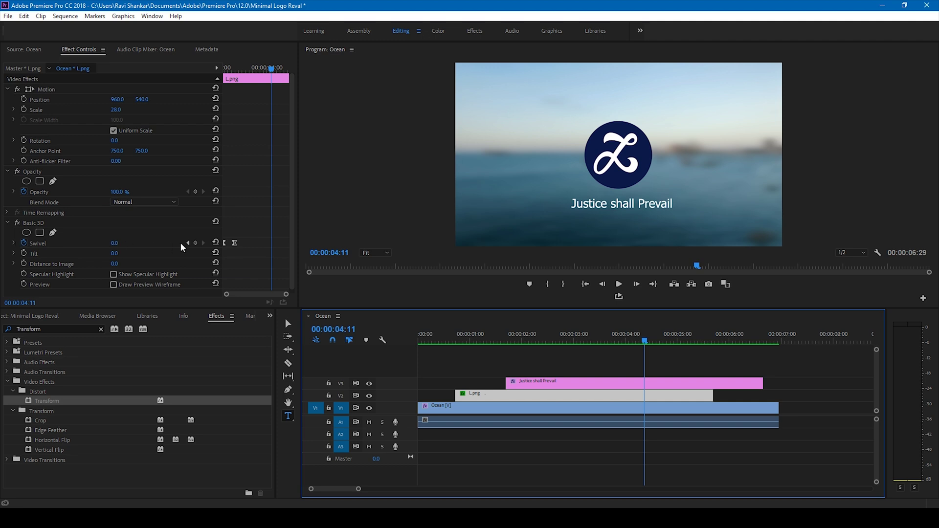
click(196, 242)
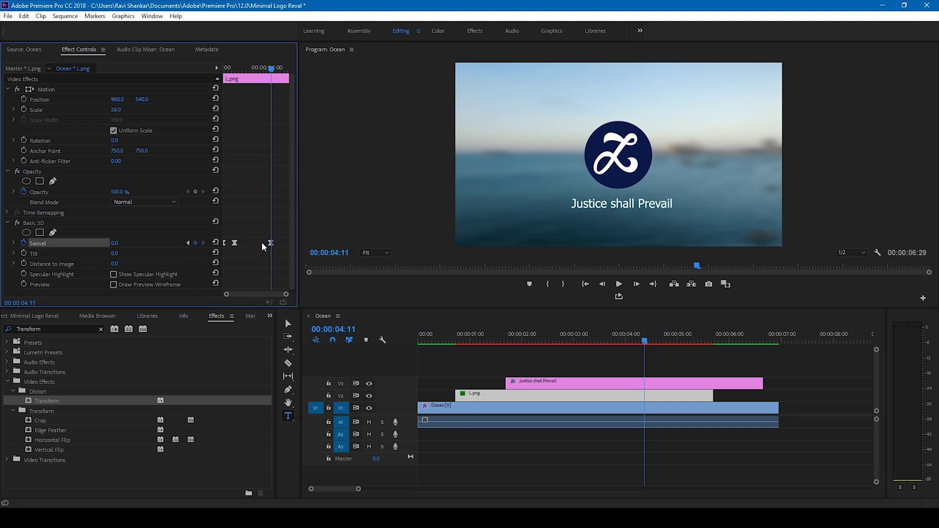
key(Right)
key(Right)
key(Right)
key(Right)
key(Right)
key(Right)
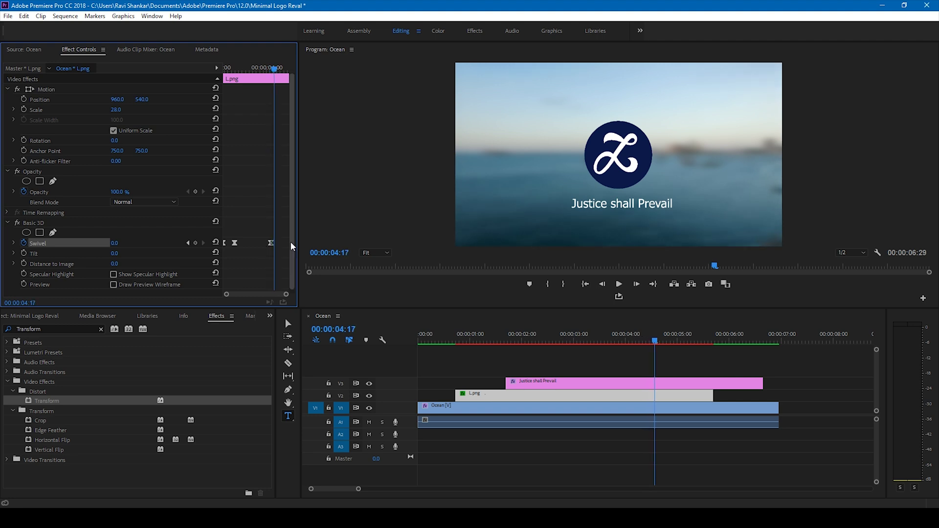
key(Right)
key(Right)
key(Right)
key(Right)
key(Right)
key(Right)
key(Right)
key(Right)
key(Right)
key(Right)
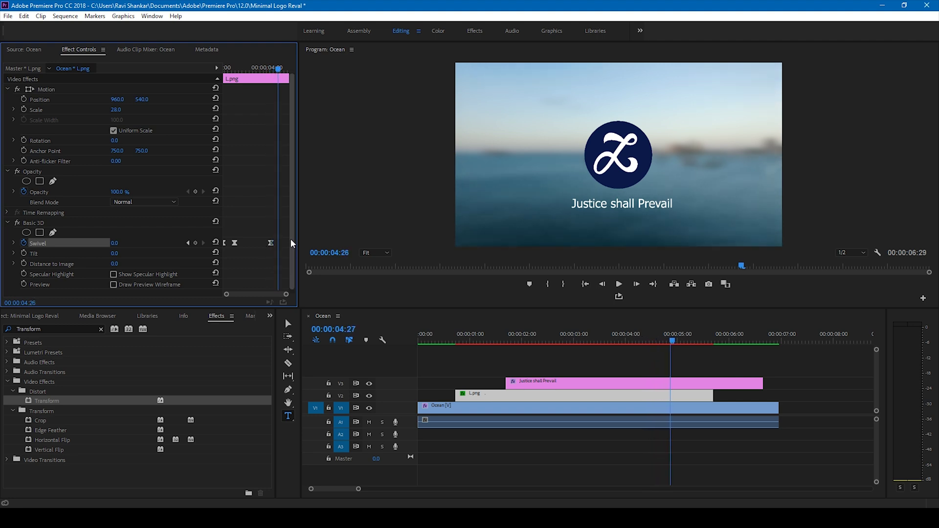
key(Right)
key(Right)
key(Right)
click(126, 241)
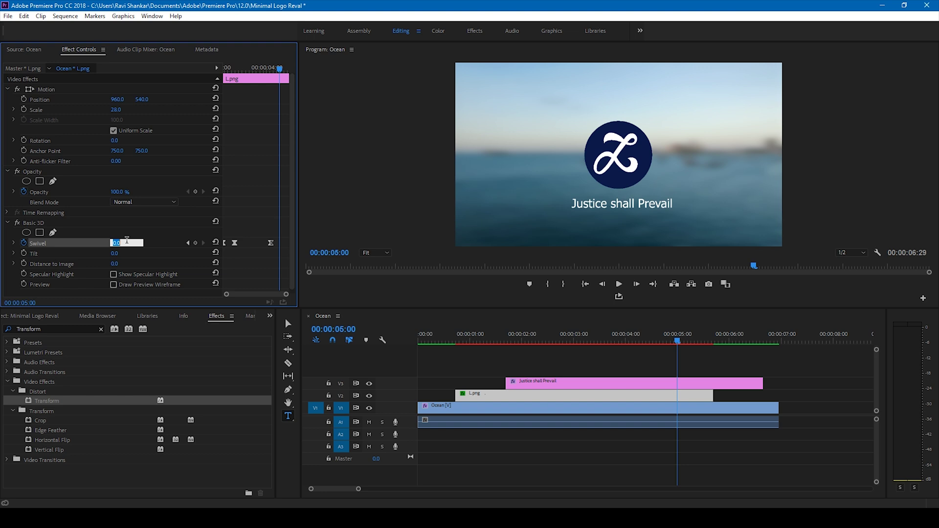
key(Return)
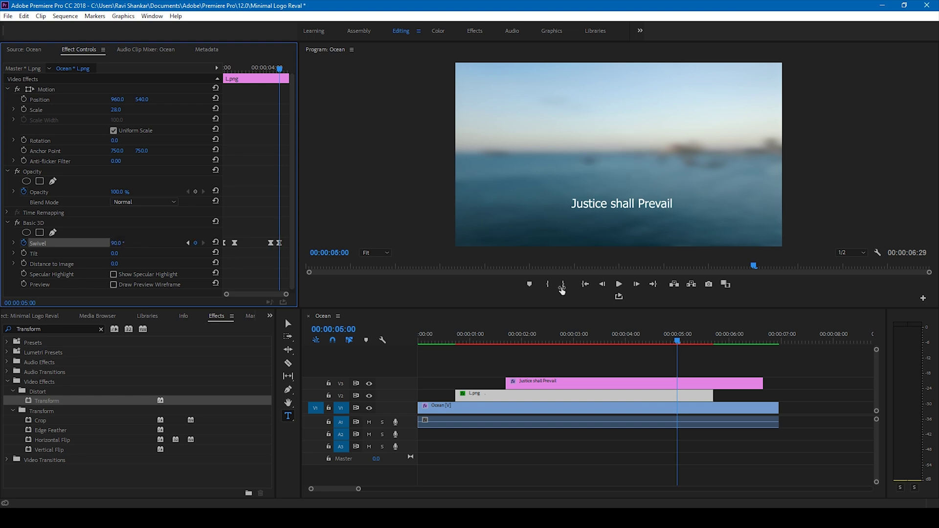
mouse_move(679, 341)
mouse_down()
mouse_move(667, 341)
mouse_move(679, 344)
mouse_up()
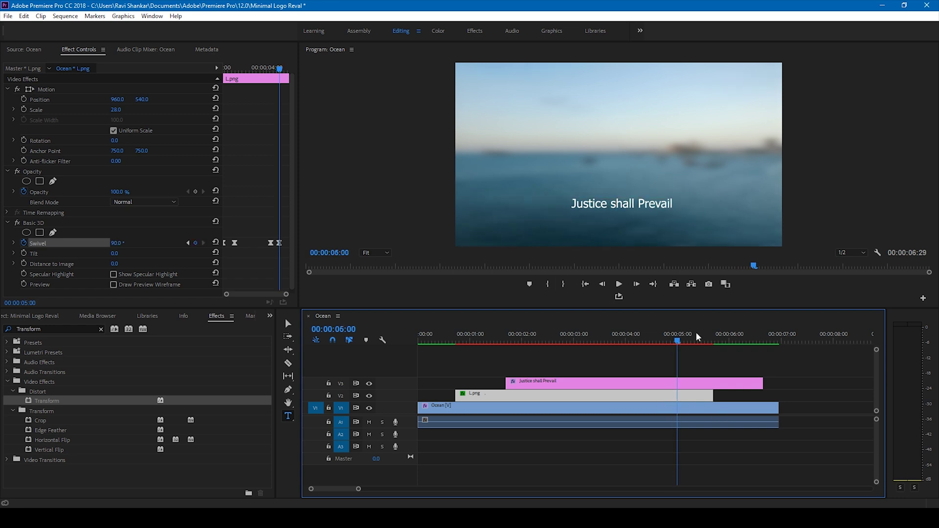
click(592, 384)
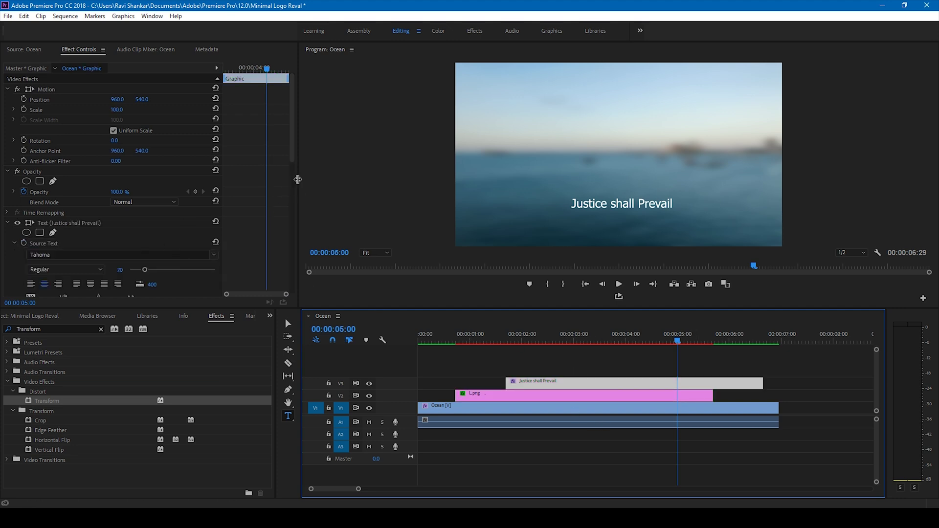
- Keyframe the tagline off the right edge at 05:00 and centred at X 960 at 03:27
drag(292, 158, 292, 290)
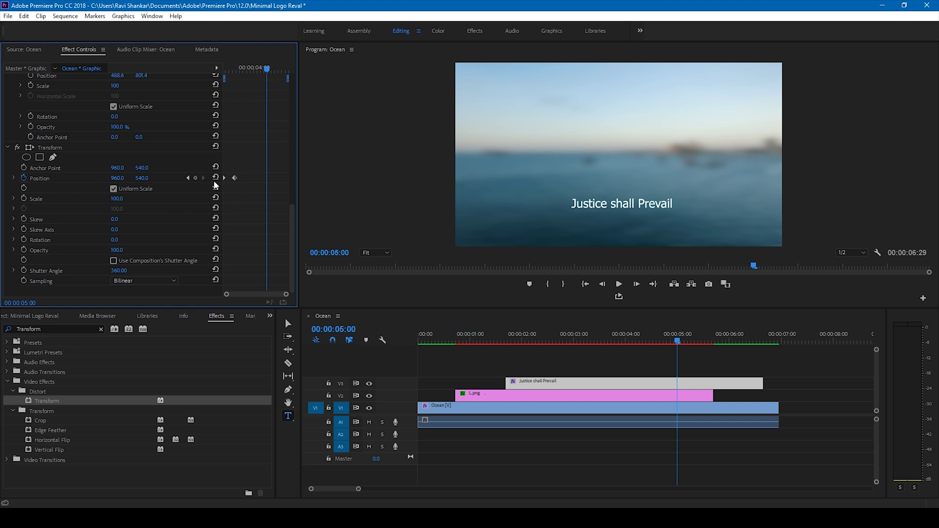
click(196, 178)
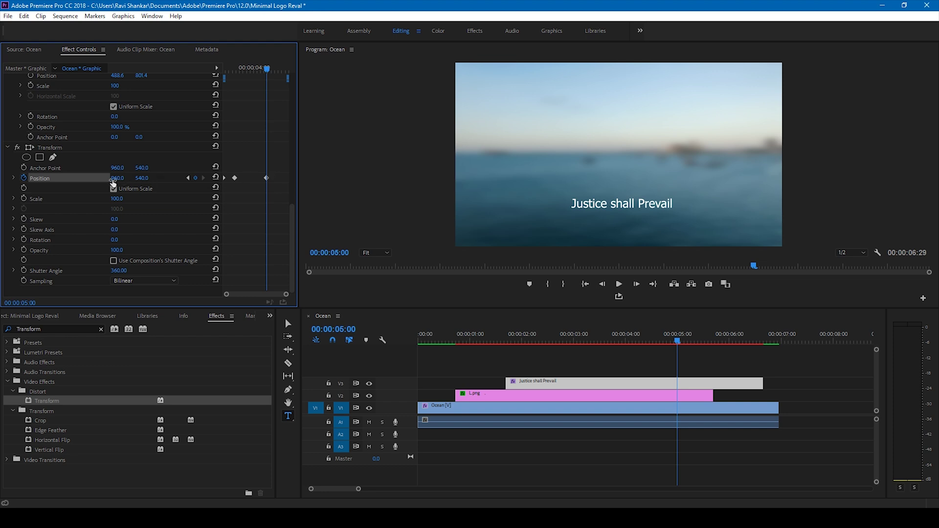
drag(113, 183, 391, 182)
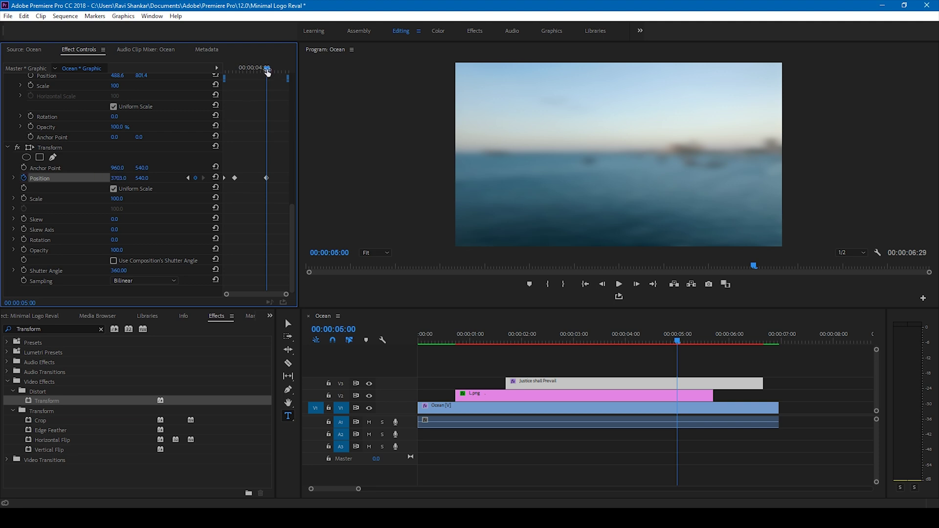
drag(267, 71, 254, 71)
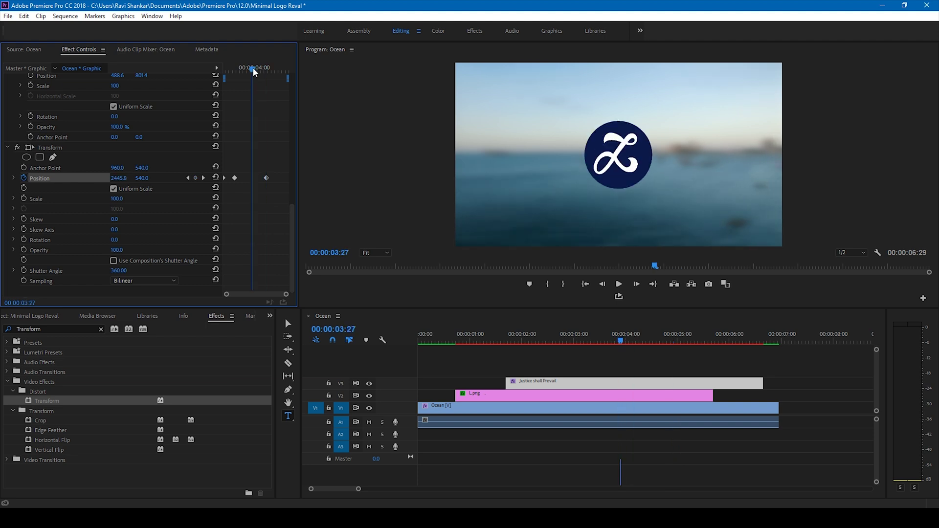
click(119, 178)
text(960)
key(Return)
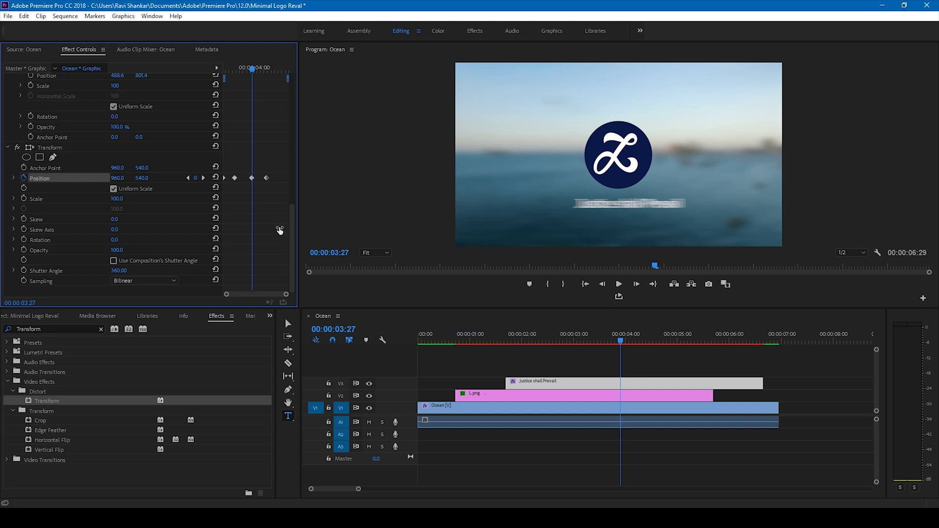
- Set the tagline's Position X to -3000 at 01:21 so it enters from far left
click(506, 336)
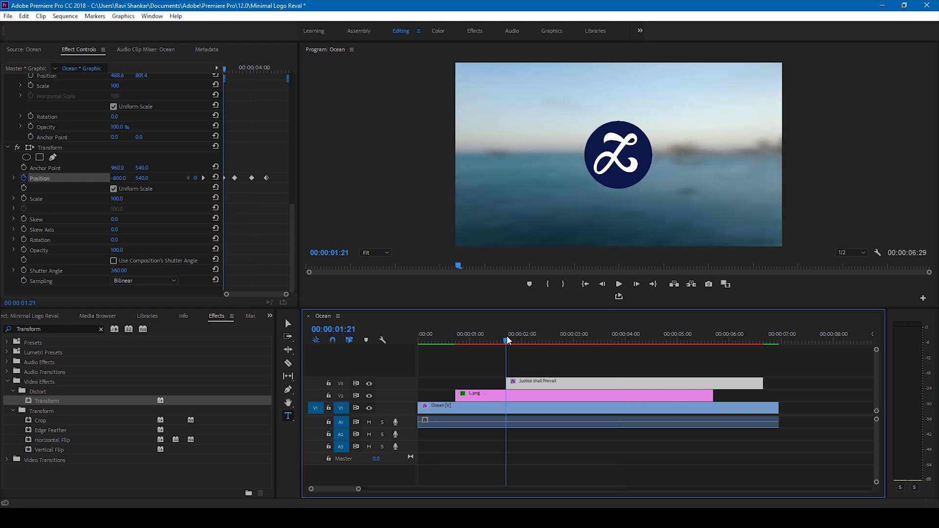
click(120, 178)
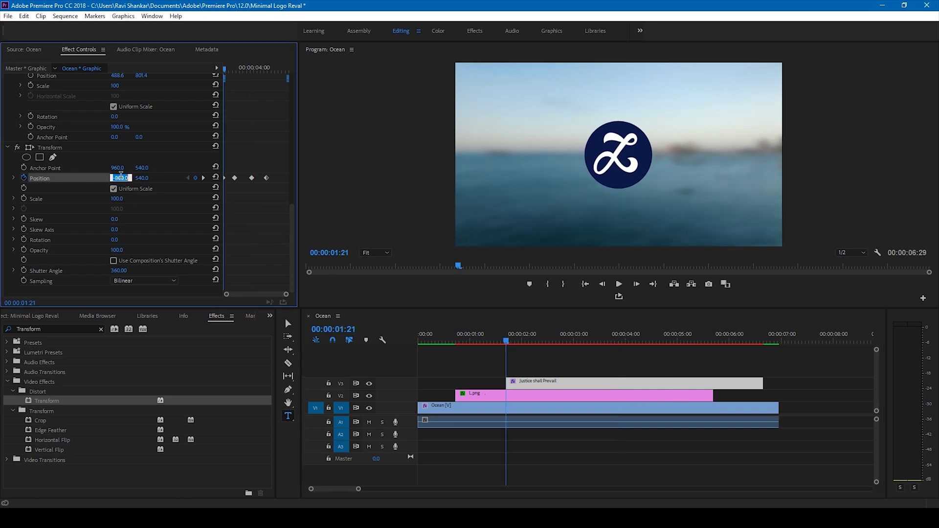
text(-3000)
key(Return)
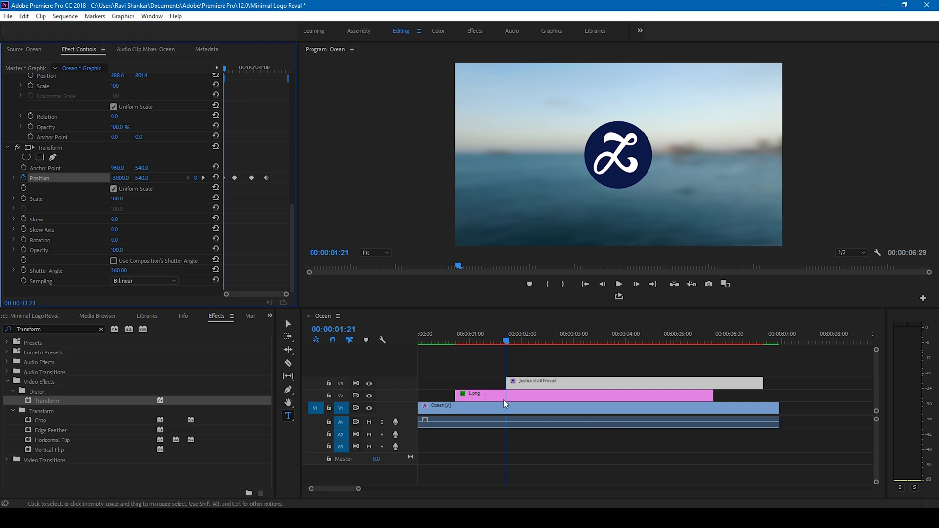
- Render the sequence previews and replay the logo swivel and tagline slide from the start several times
click(443, 340)
key(Return)
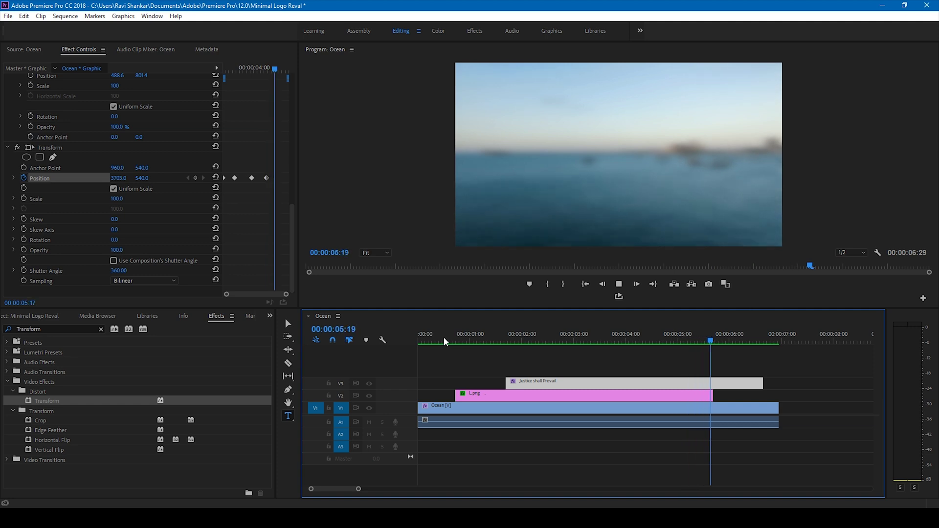
click(432, 338)
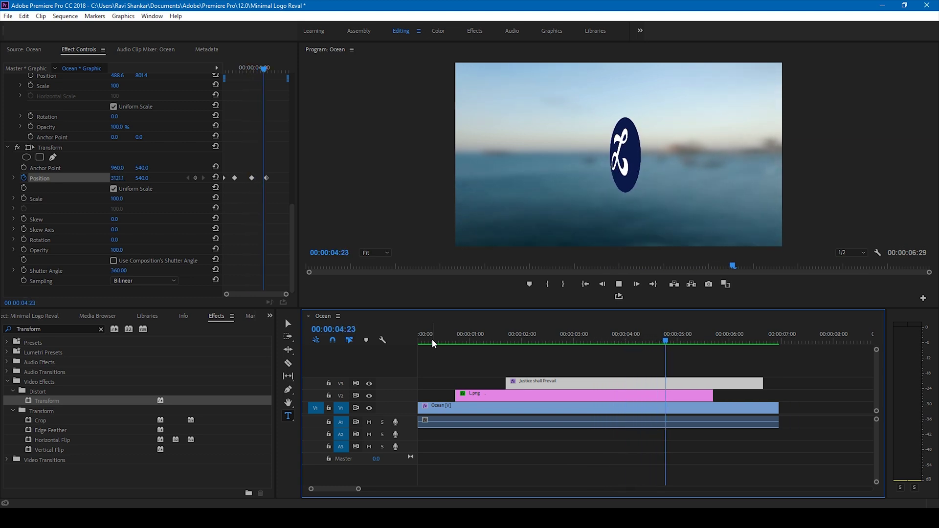
click(432, 339)
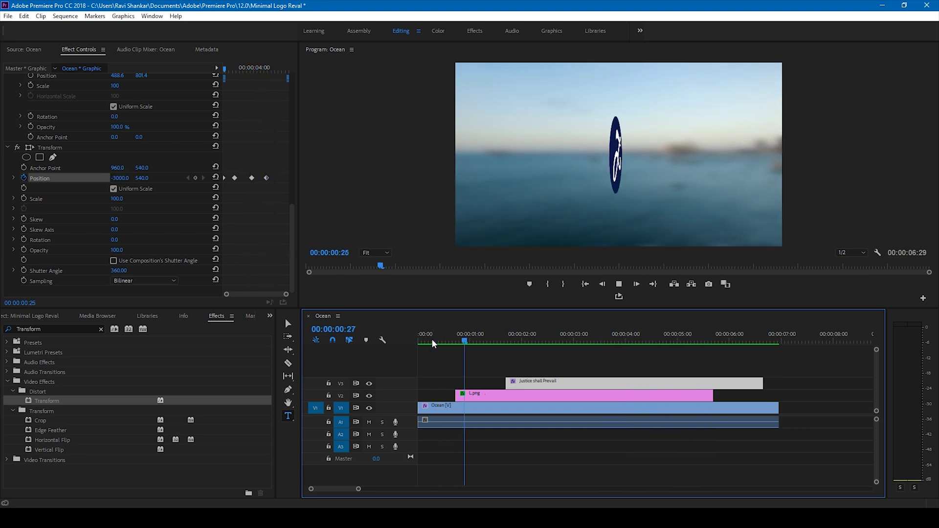
click(432, 339)
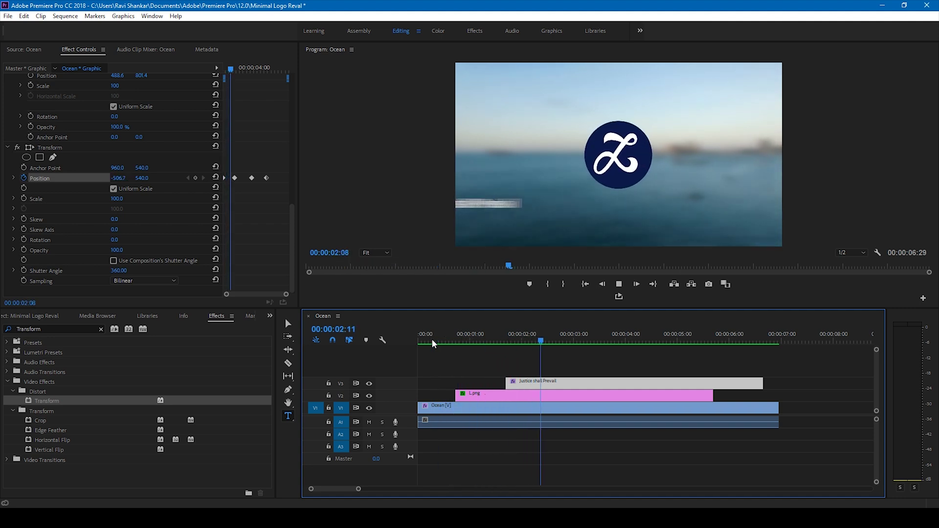
click(432, 339)
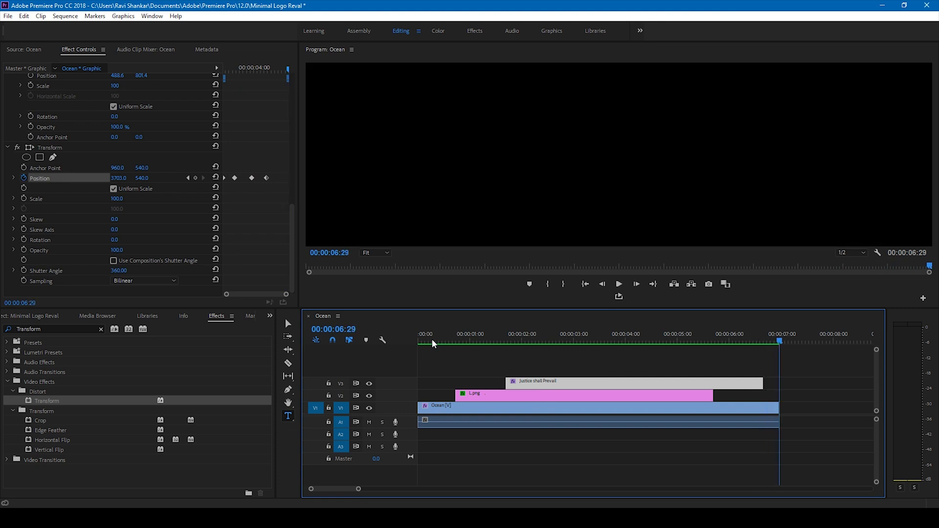
key(space)
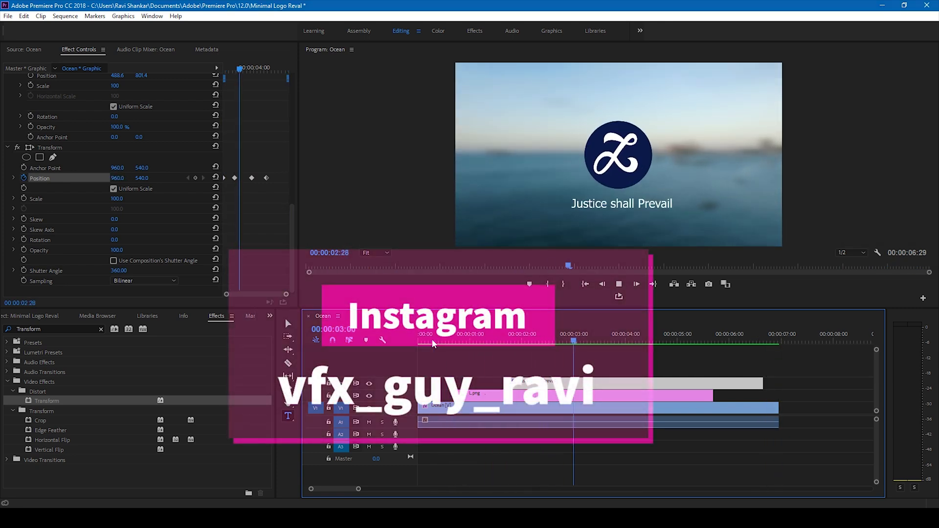
click(433, 342)
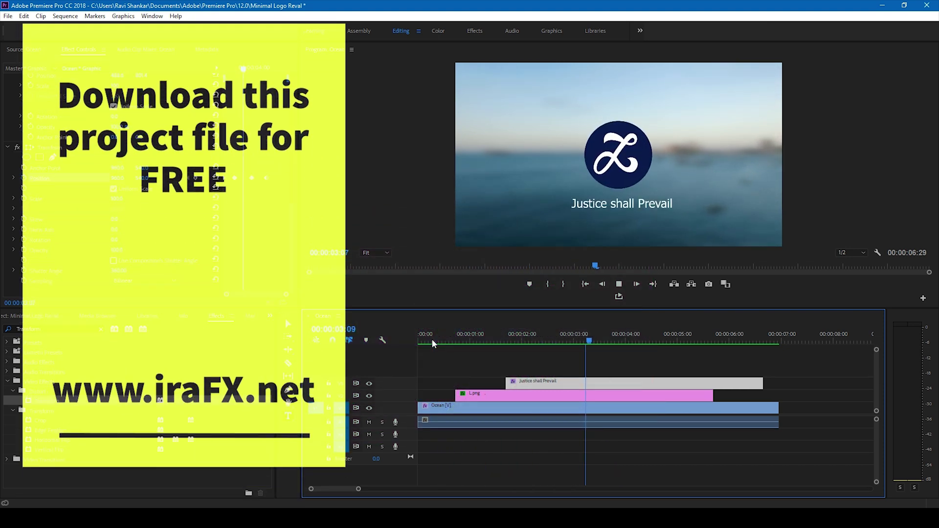
click(432, 341)
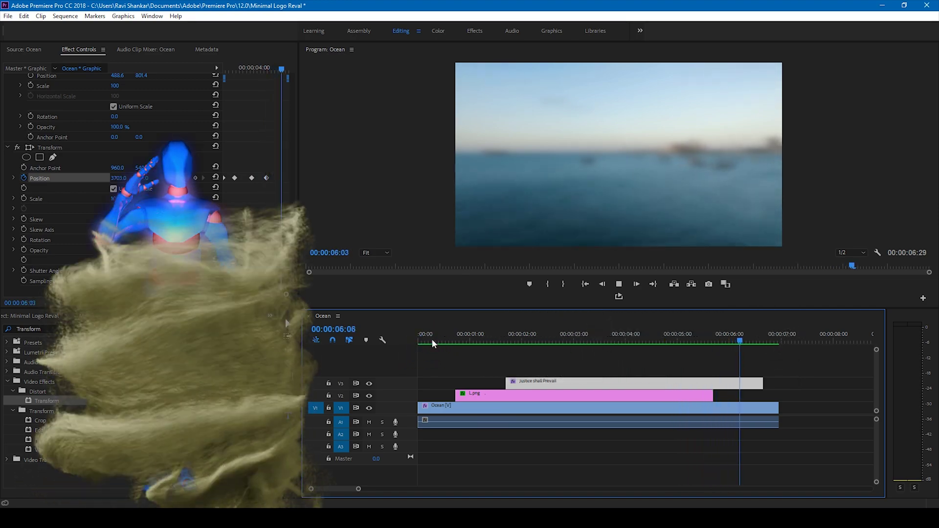
click(432, 341)
key(space)
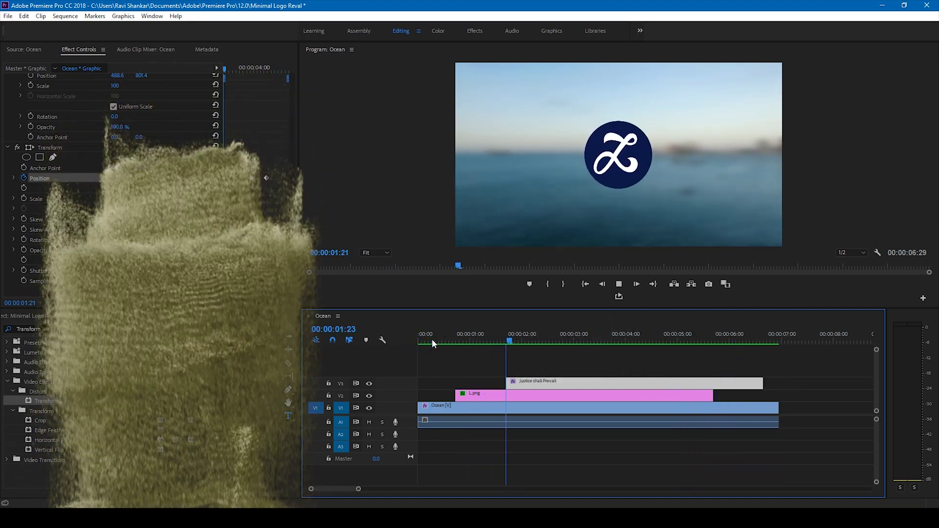